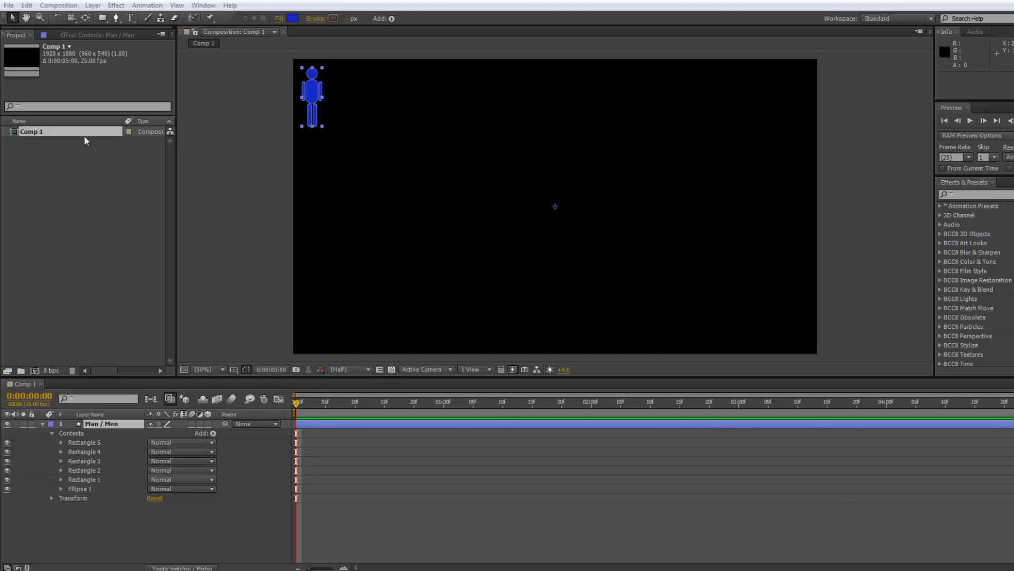
Group all five rectangles and the ellipse of the Man / Men shape layer into a single group
{"action": "left_click", "coordinate": [82, 37]}
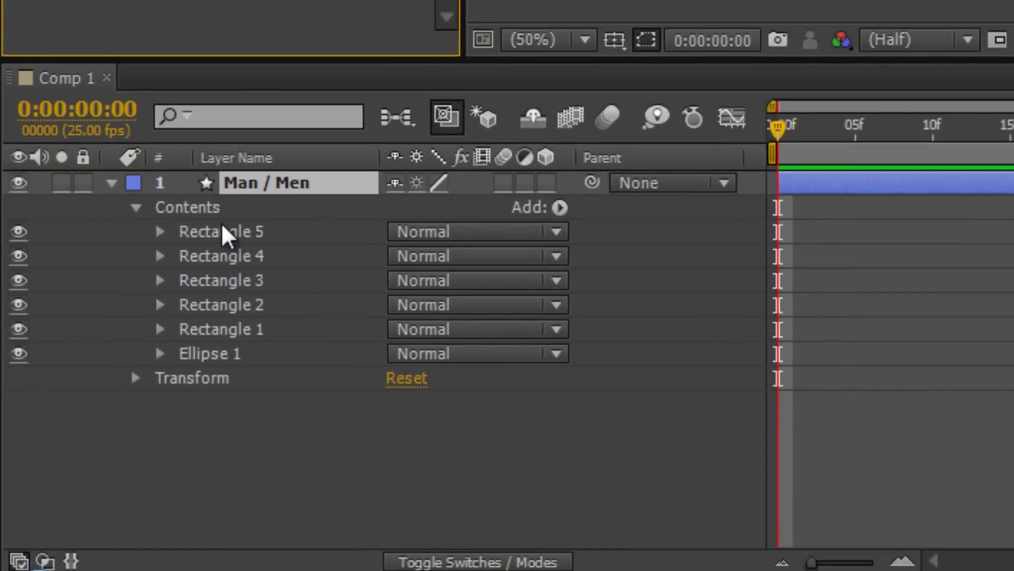
{"action": "left_click", "coordinate": [227, 238]}
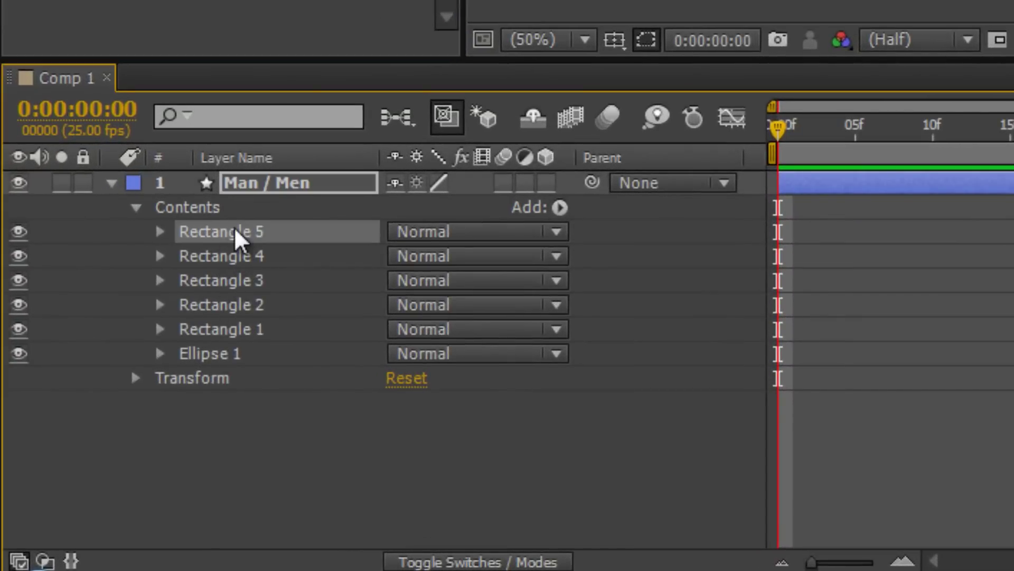
{"action": "left_click", "coordinate": [234, 351], "text": "shift"}
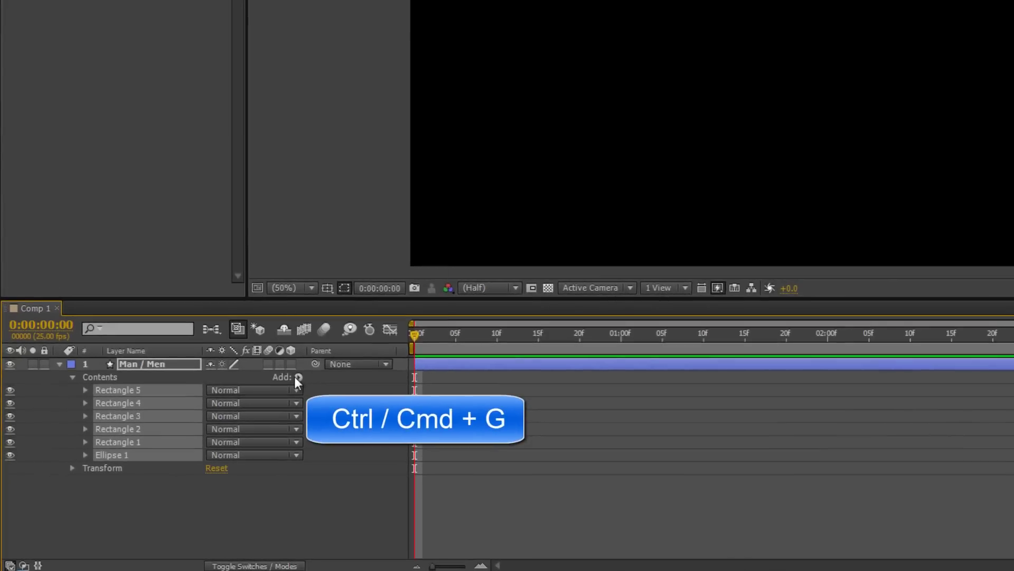
{"action": "left_click", "coordinate": [297, 377]}
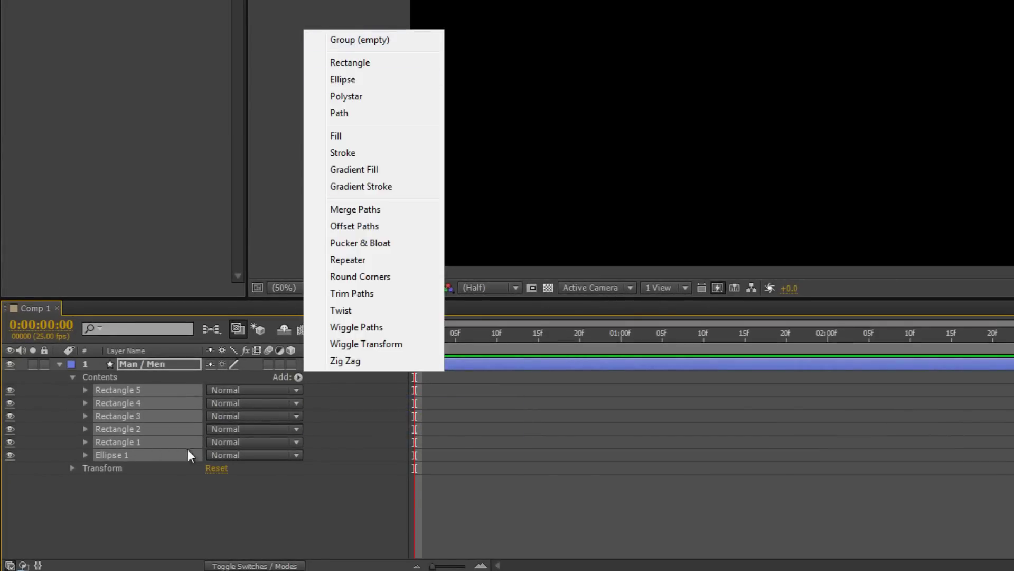
{"action": "left_click", "coordinate": [141, 496]}
{"action": "left_click", "coordinate": [113, 390]}
{"action": "left_click", "coordinate": [119, 454], "text": "shift"}
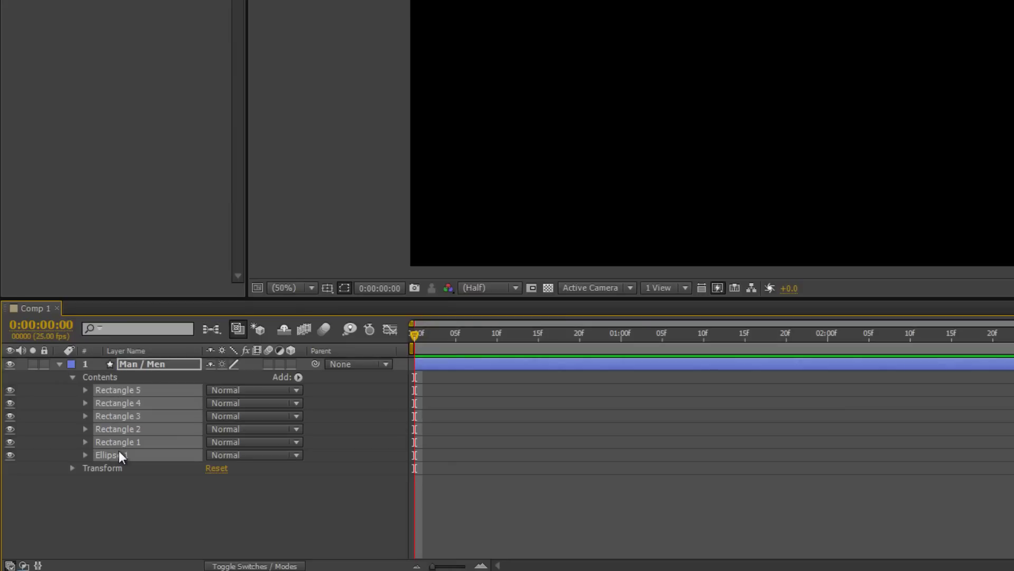
{"action": "key", "text": "ctrl+g"}
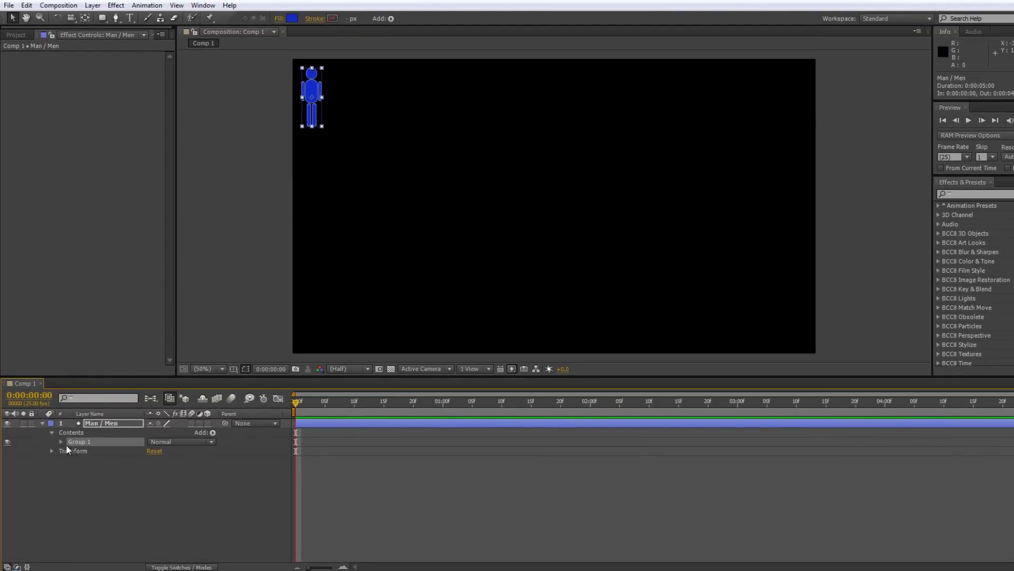
Reveal the new group's transform properties and check its anchor point on the figure with the Pan Behind tool
{"action": "left_click", "coordinate": [61, 442]}
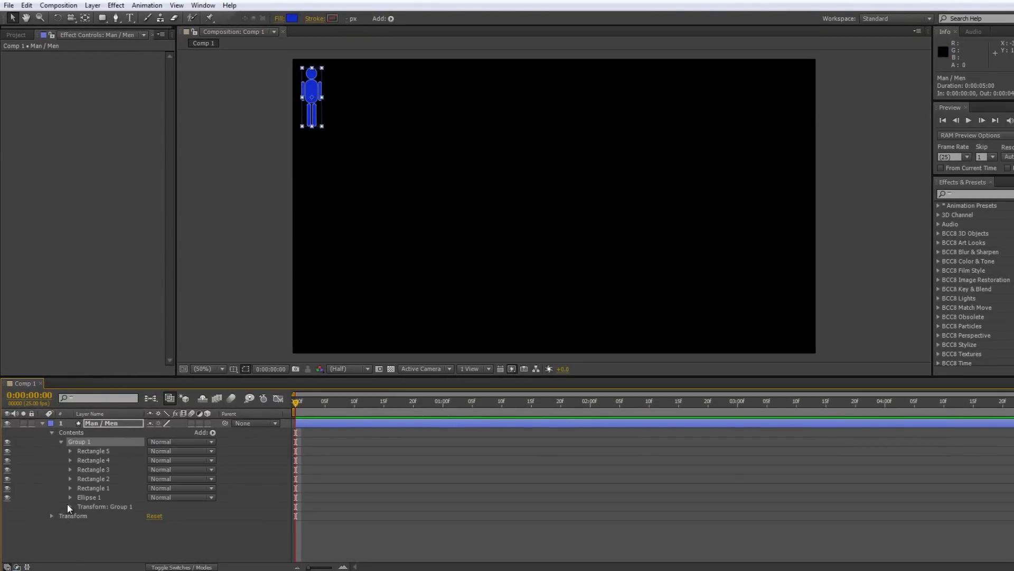
{"action": "left_click", "coordinate": [76, 518]}
{"action": "left_click", "coordinate": [71, 504]}
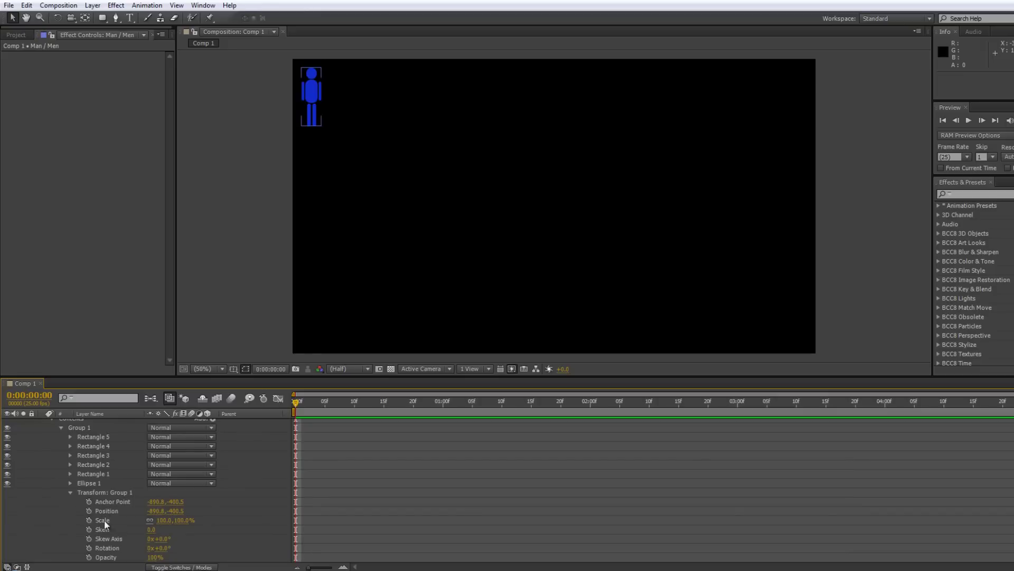
{"action": "left_click", "coordinate": [111, 492]}
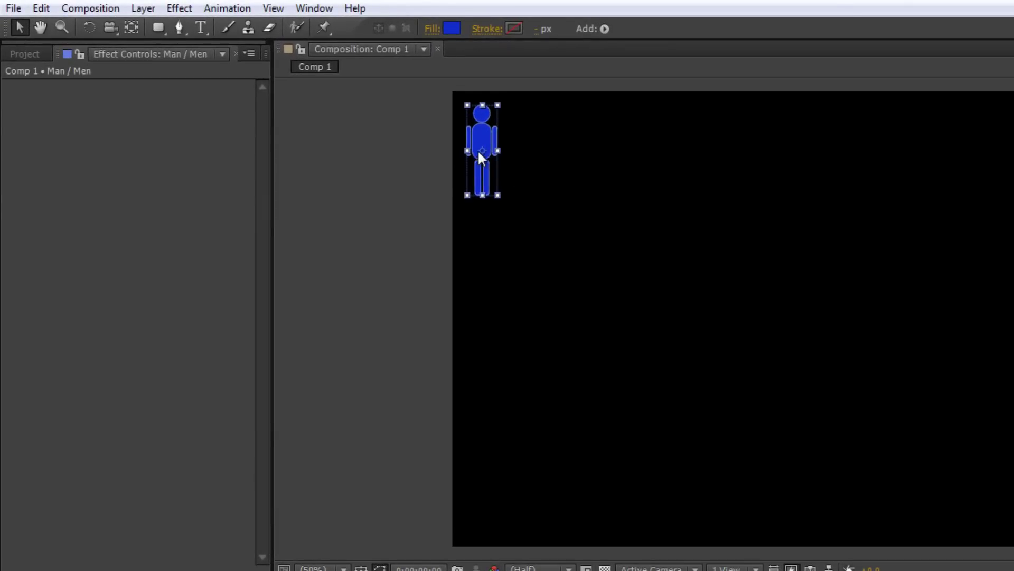
{"action": "left_click", "coordinate": [132, 28]}
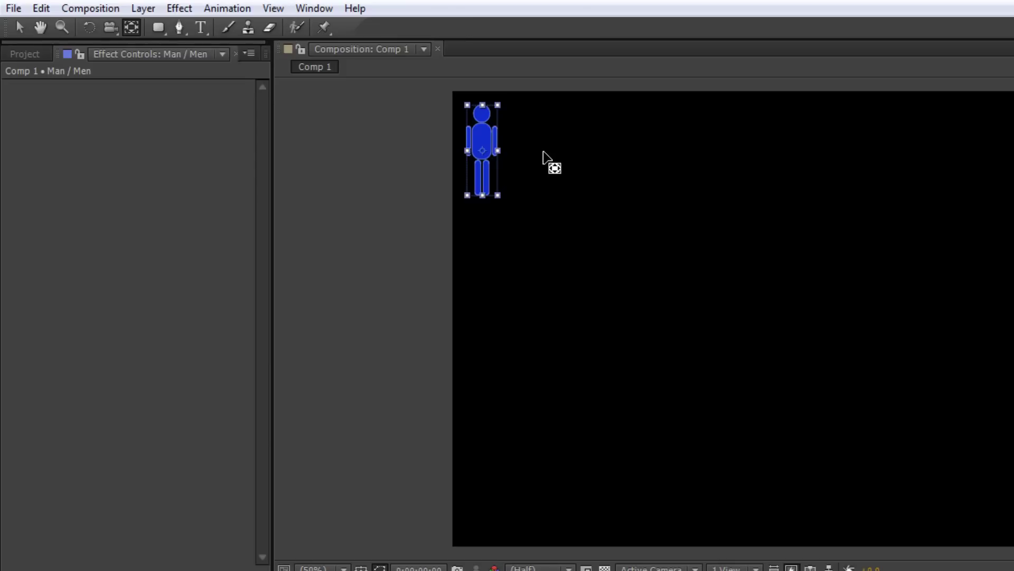
{"action": "left_click", "coordinate": [484, 152]}
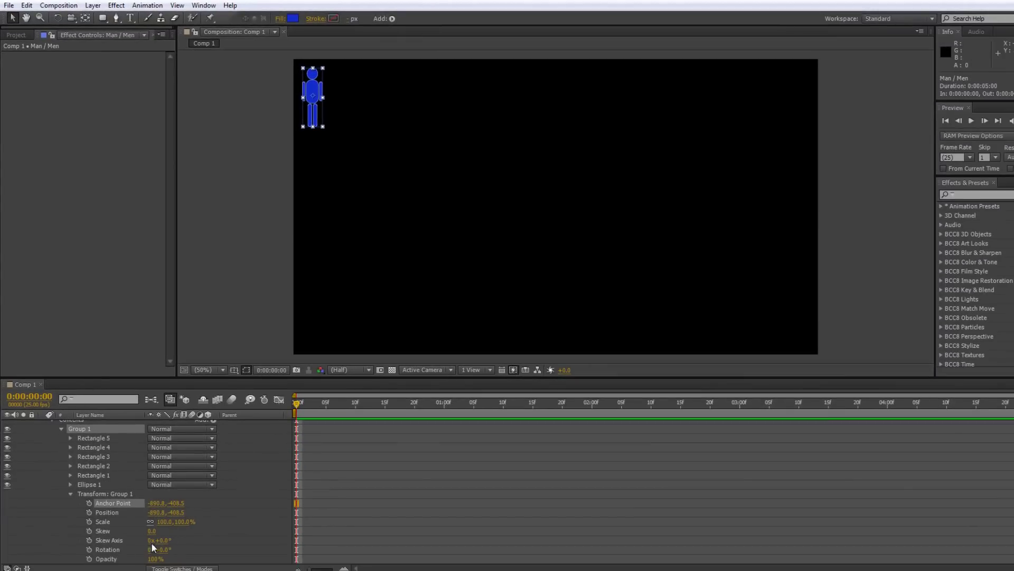
Test-rotate the group about its anchor point, reset its rotation and collapse its transform properties
{"action": "mouse_move", "coordinate": [160, 550]}
{"action": "left_mouse_down"}
{"action": "mouse_move", "coordinate": [169, 553]}
{"action": "mouse_move", "coordinate": [159, 553]}
{"action": "left_mouse_up"}
{"action": "right_click", "coordinate": [108, 553]}
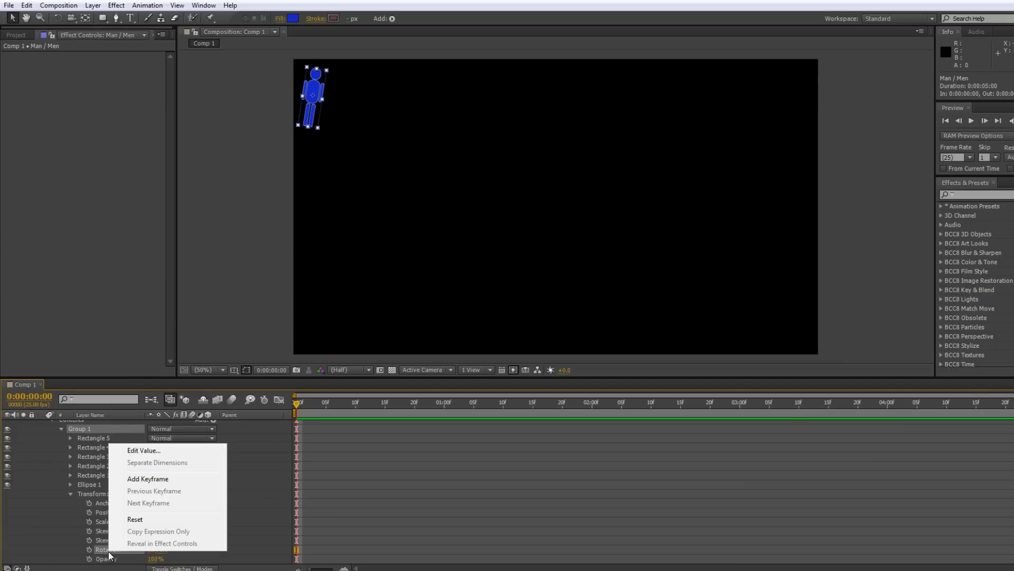
{"action": "left_click", "coordinate": [138, 521]}
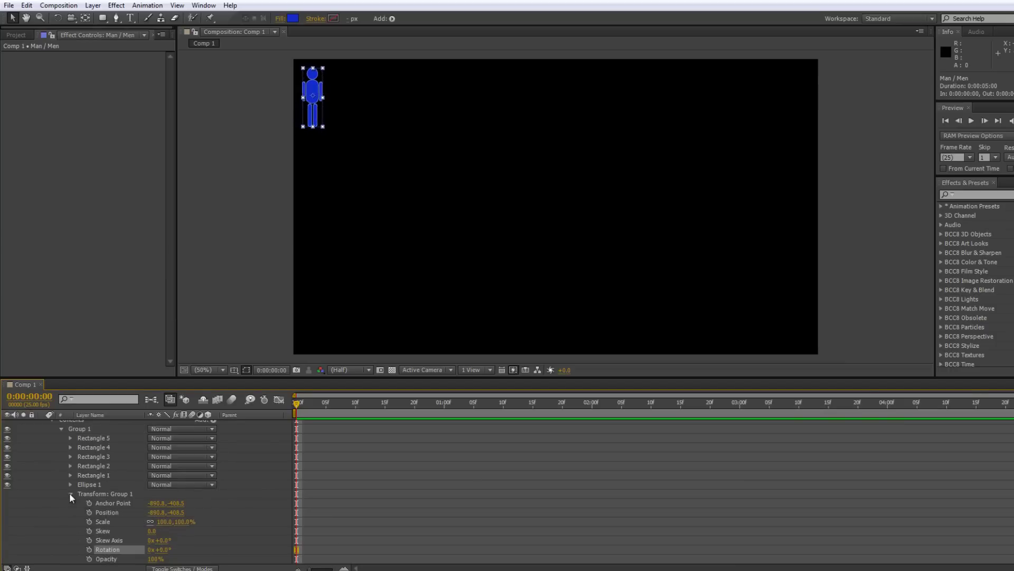
{"action": "left_click", "coordinate": [70, 494]}
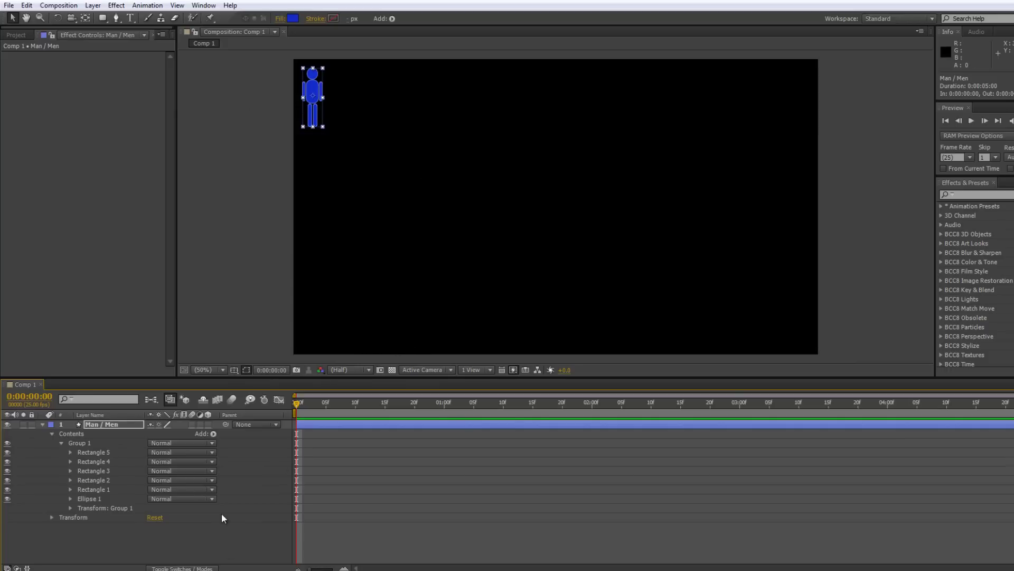
Add two Repeaters to the contents of the Man / Men layer, outside the group
{"action": "left_click", "coordinate": [99, 424]}
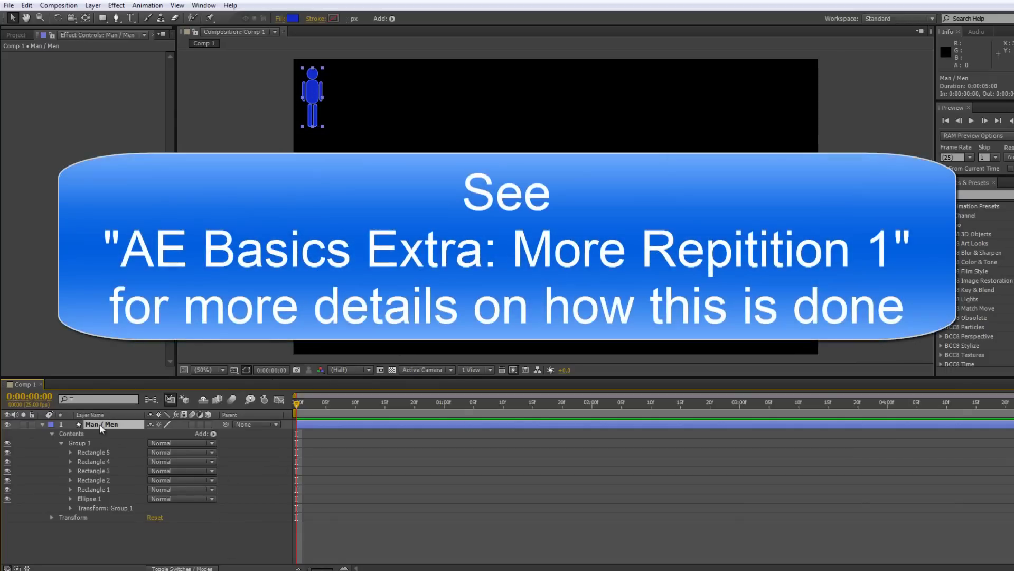
{"action": "left_click", "coordinate": [214, 433]}
{"action": "left_click", "coordinate": [250, 349]}
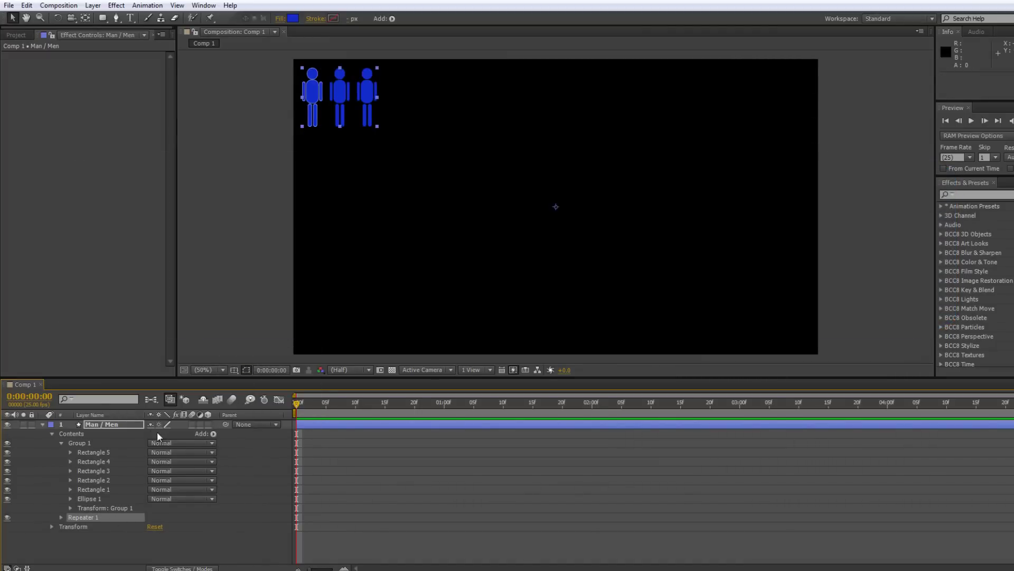
{"action": "left_click", "coordinate": [122, 423]}
{"action": "left_click", "coordinate": [213, 434]}
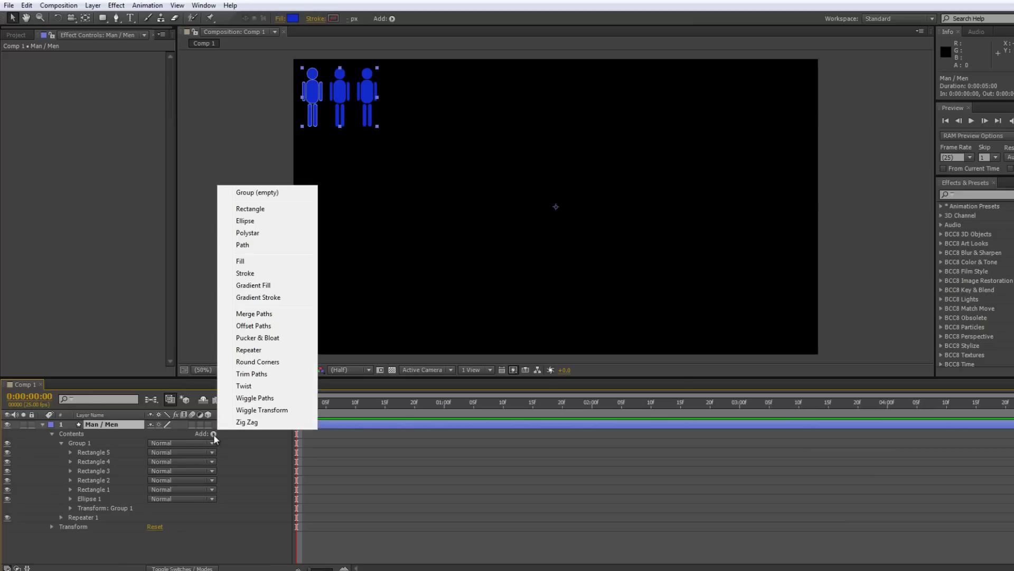
{"action": "left_click", "coordinate": [255, 352]}
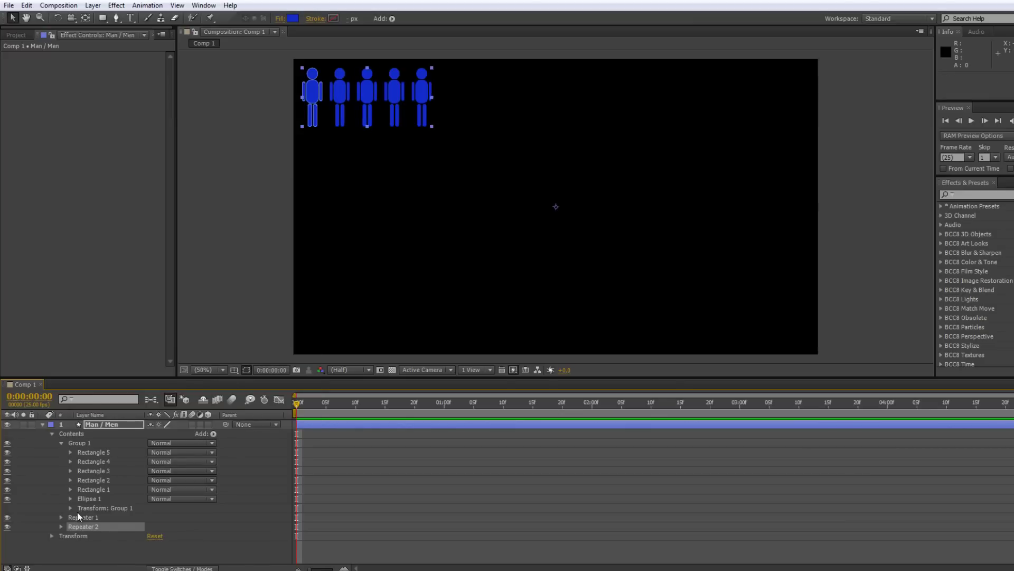
Set the position in Repeater 2's transform to 0, 225 to stack rows of men vertically, and collapse Repeater 2 and Group 1
{"action": "left_click", "coordinate": [62, 526]}
{"action": "scroll", "coordinate": [202, 519], "scroll_direction": "down", "scroll_amount": 1}
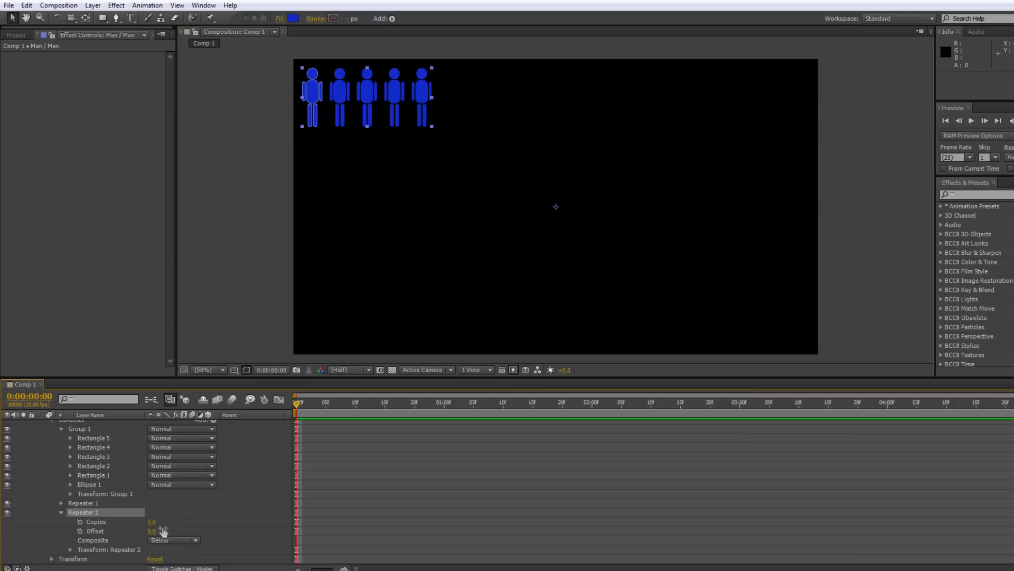
{"action": "left_click", "coordinate": [70, 550]}
{"action": "scroll", "coordinate": [233, 509], "scroll_direction": "down", "scroll_amount": 4}
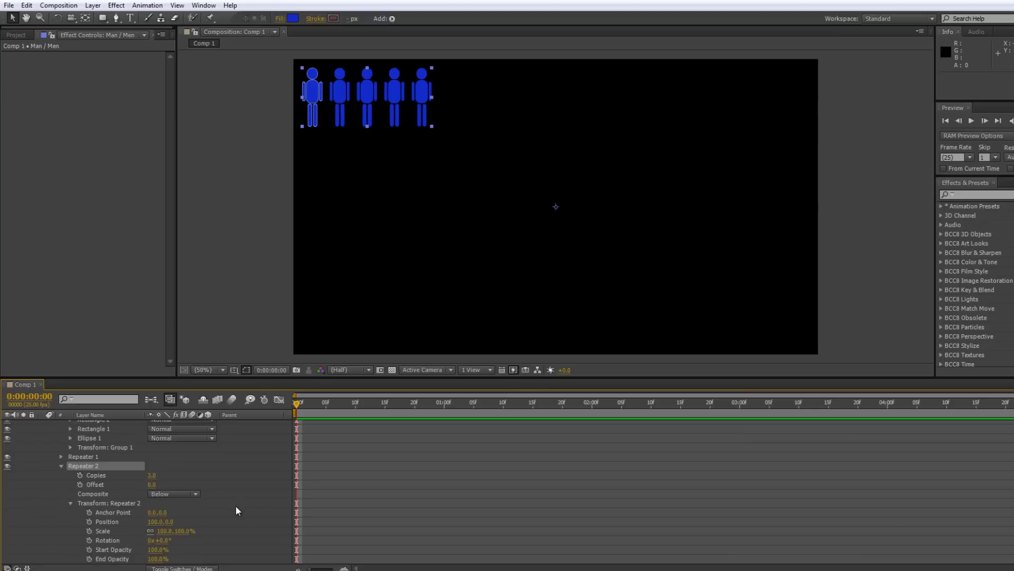
{"action": "left_click", "coordinate": [153, 513]}
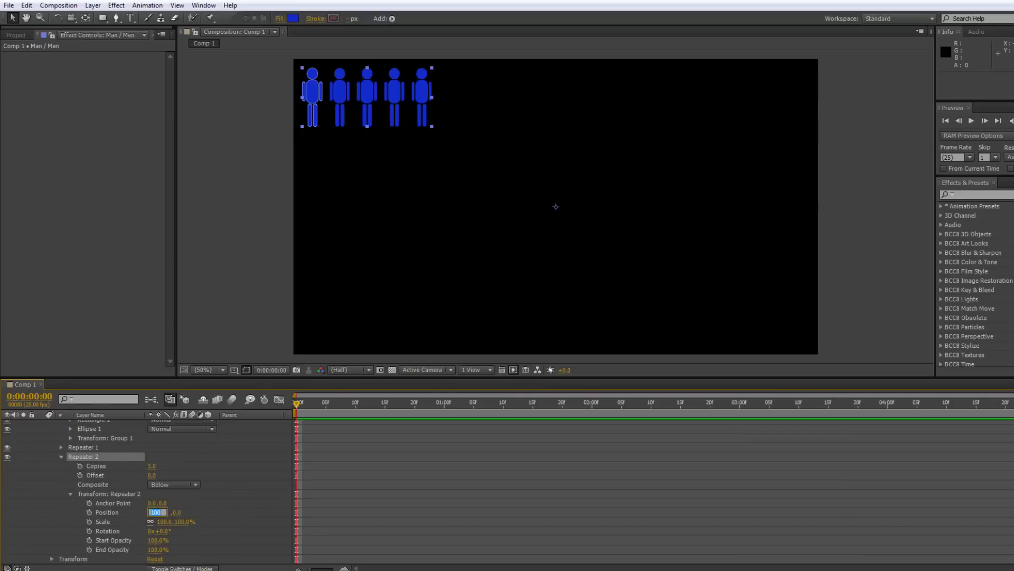
{"action": "type", "text": "0"}
{"action": "key", "text": "Return"}
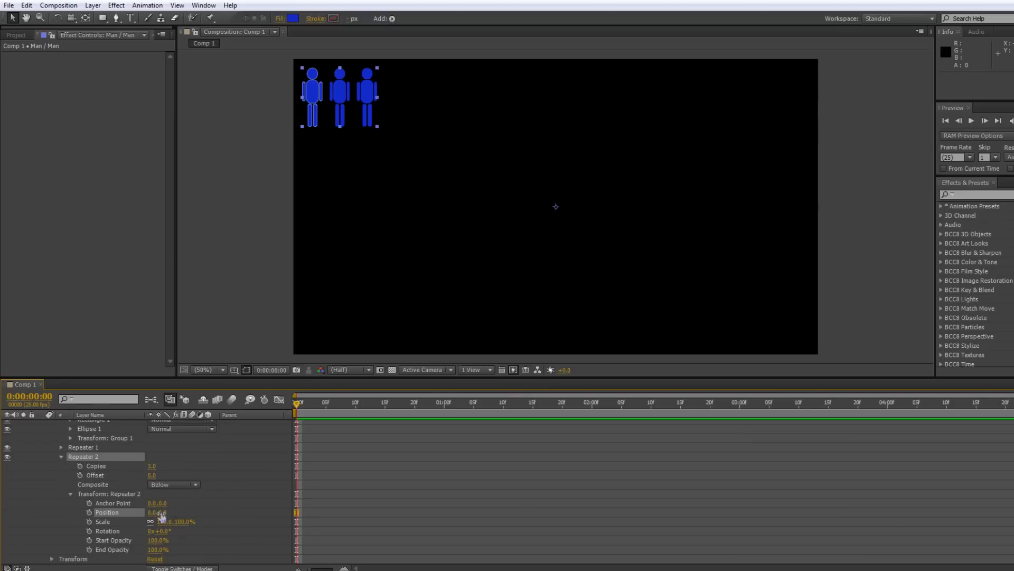
{"action": "left_click_drag", "start_coordinate": [164, 512], "coordinate": [307, 492]}
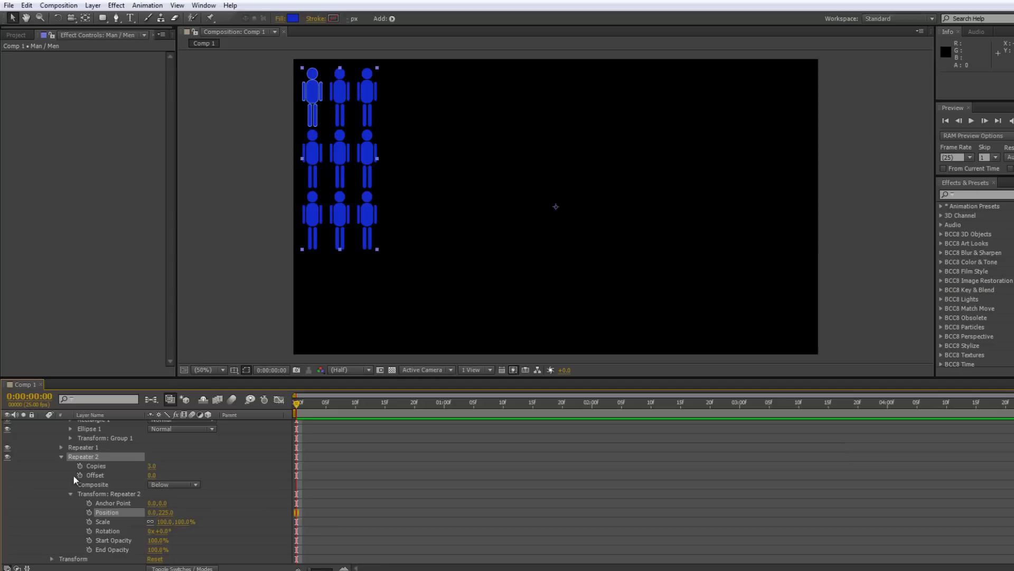
{"action": "left_click", "coordinate": [60, 457]}
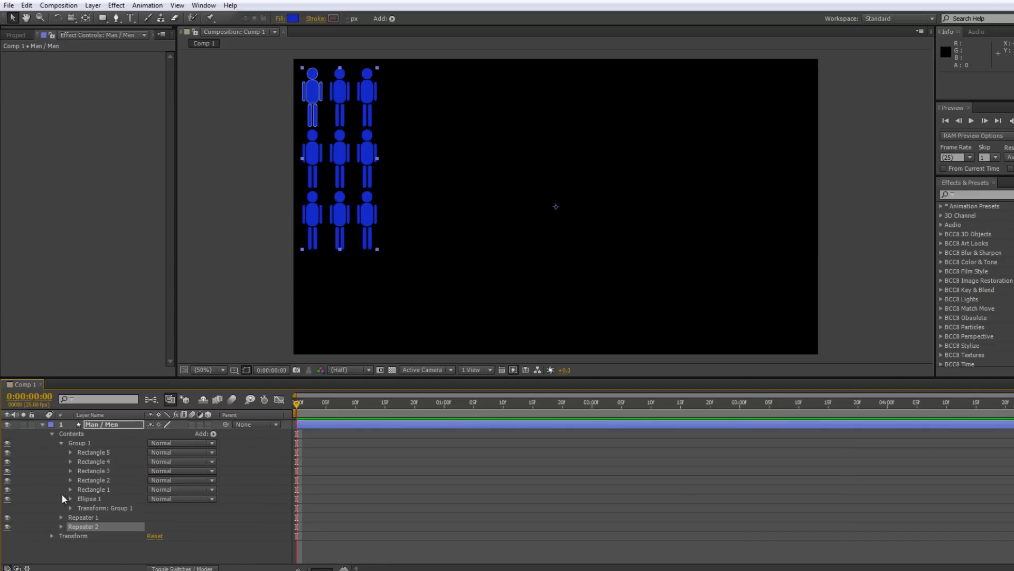
{"action": "left_click", "coordinate": [61, 443]}
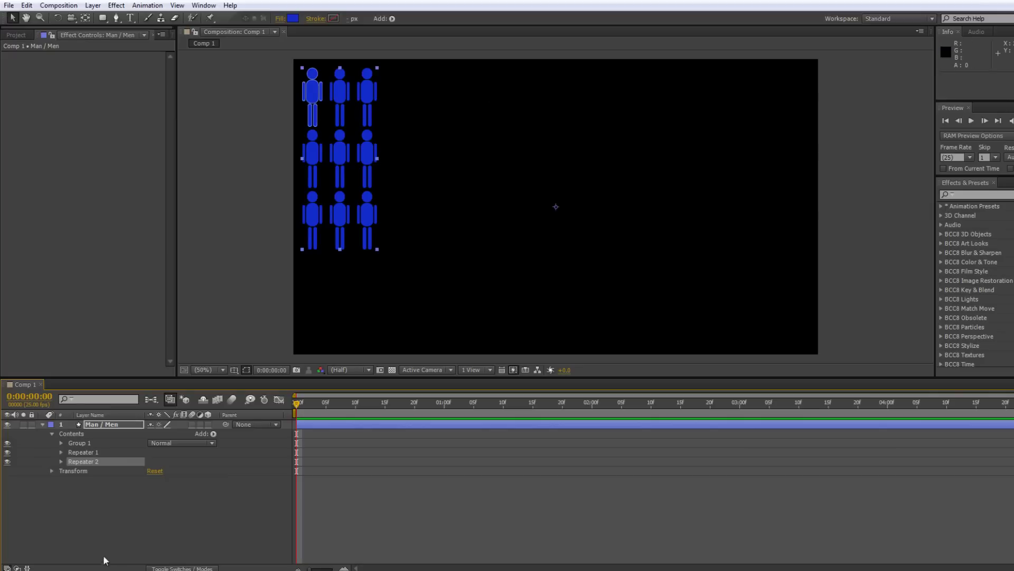
Expand Repeater 1 and Repeater 2 to examine their copies, offset and transform properties
{"action": "left_click", "coordinate": [61, 452]}
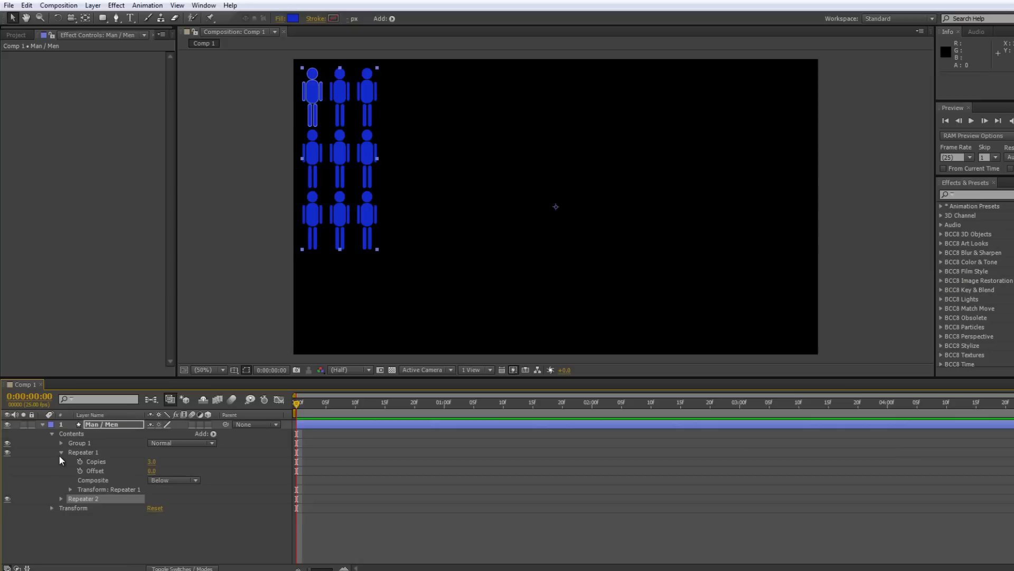
{"action": "left_click", "coordinate": [59, 496]}
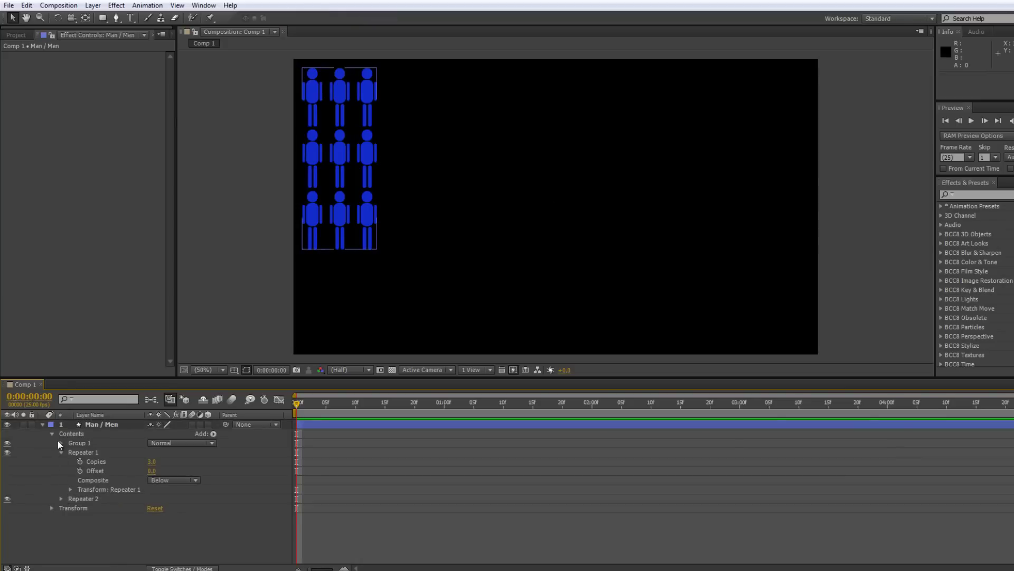
{"action": "left_click", "coordinate": [60, 498]}
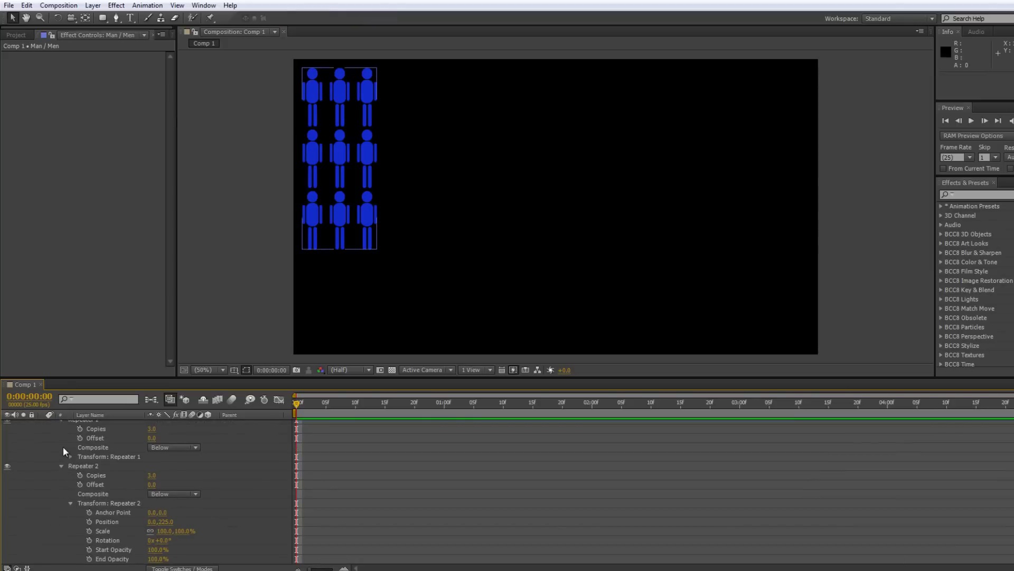
{"action": "left_click", "coordinate": [60, 535]}
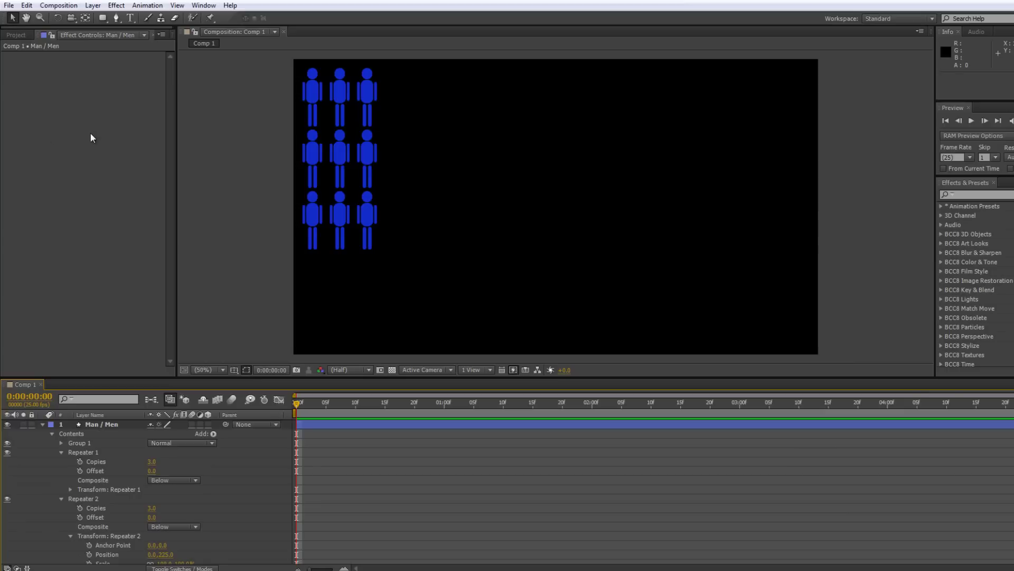
Apply an Angle Control expression effect to the Man / Men layer and rename it Man Rotate
{"action": "left_click", "coordinate": [98, 425]}
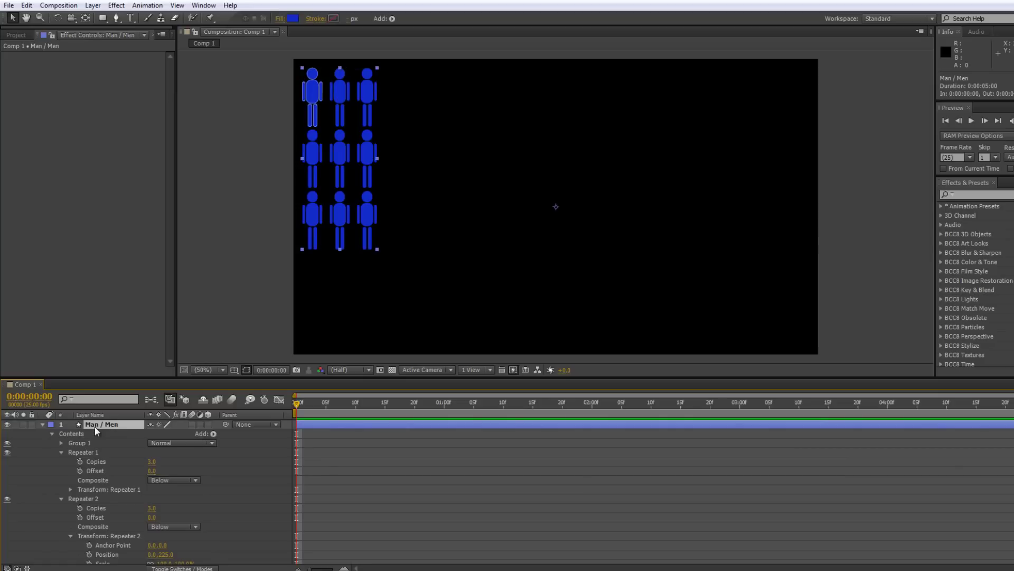
{"action": "left_click", "coordinate": [123, 9]}
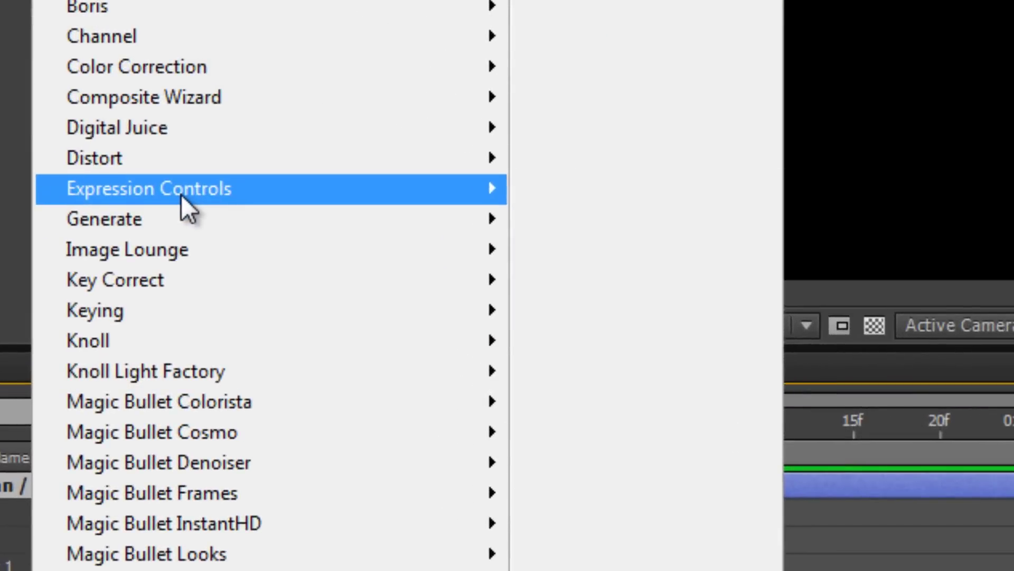
{"action": "mouse_move", "coordinate": [180, 194]}
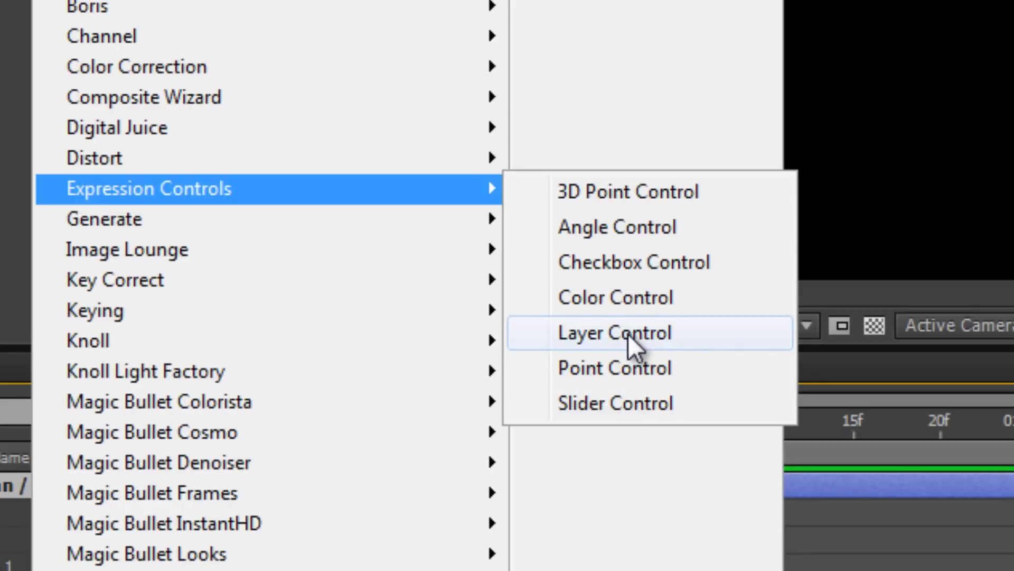
{"action": "left_click", "coordinate": [642, 230]}
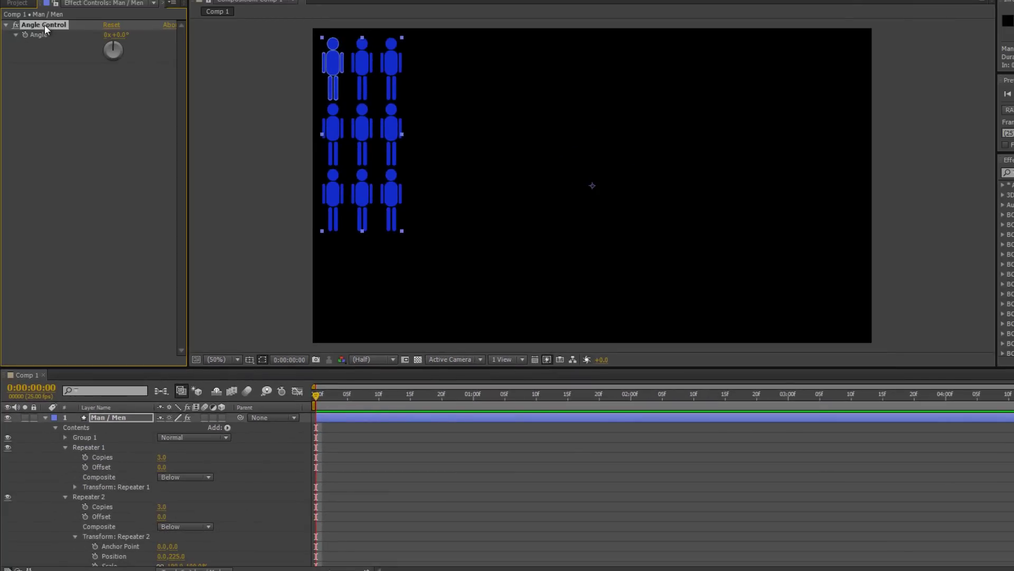
{"action": "key", "text": "Return"}
{"action": "type", "text": "Man Rotate"}
{"action": "key", "text": "Return"}
Collapse Repeater 1 and expand Group 1 down to its transform properties
{"action": "left_click", "coordinate": [65, 447]}
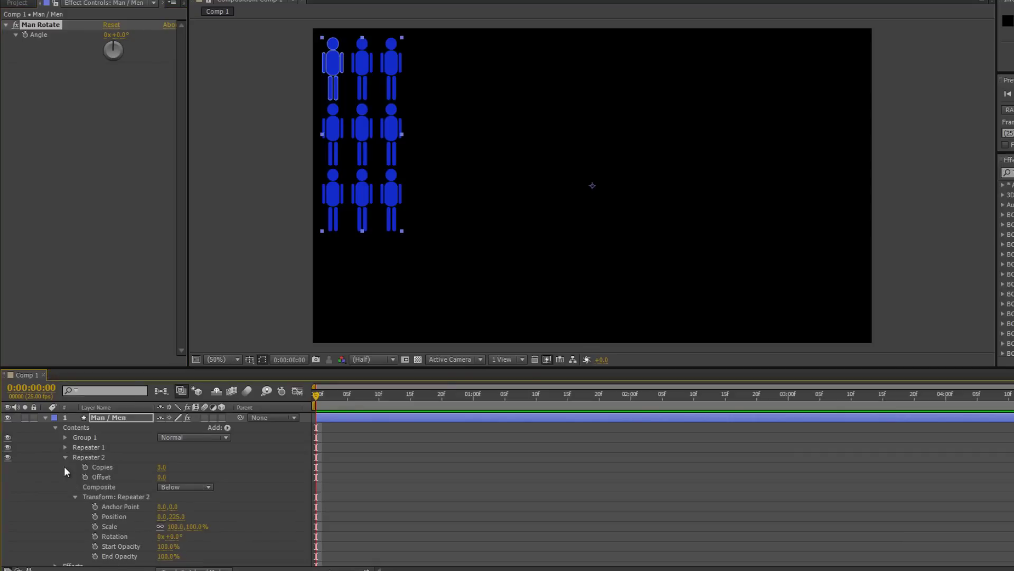
{"action": "left_click", "coordinate": [65, 438]}
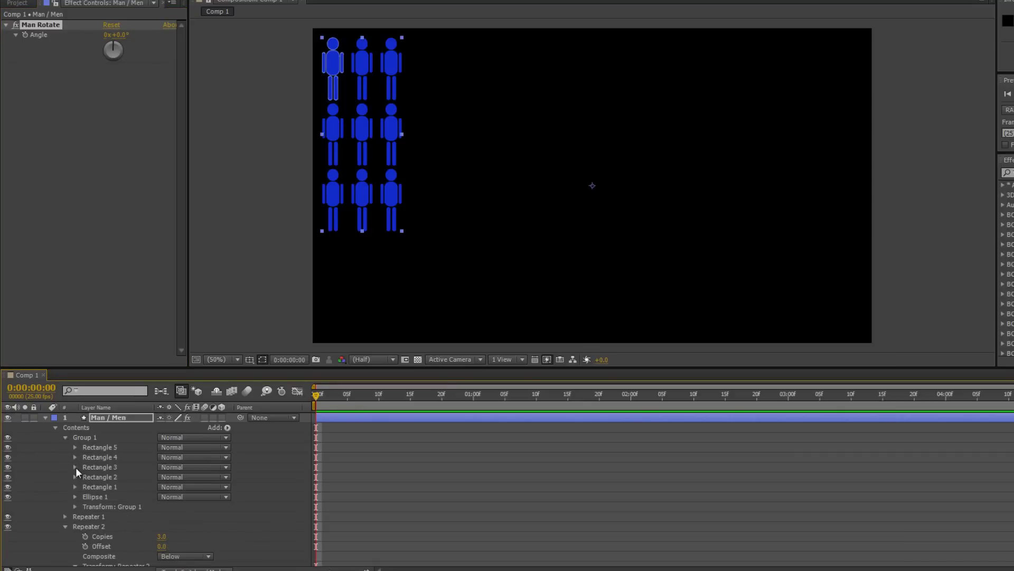
{"action": "left_click", "coordinate": [75, 506]}
{"action": "scroll", "coordinate": [269, 522], "scroll_direction": "down", "scroll_amount": 3}
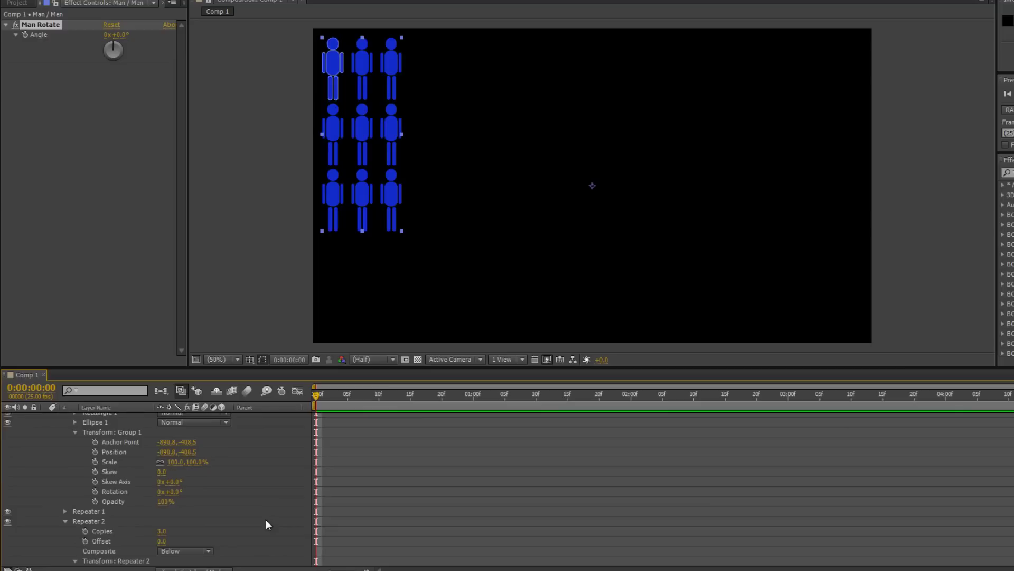
Try rotating Group 1 to -32° in its transform, and reset the rotation
{"action": "left_click_drag", "start_coordinate": [173, 493], "coordinate": [145, 494]}
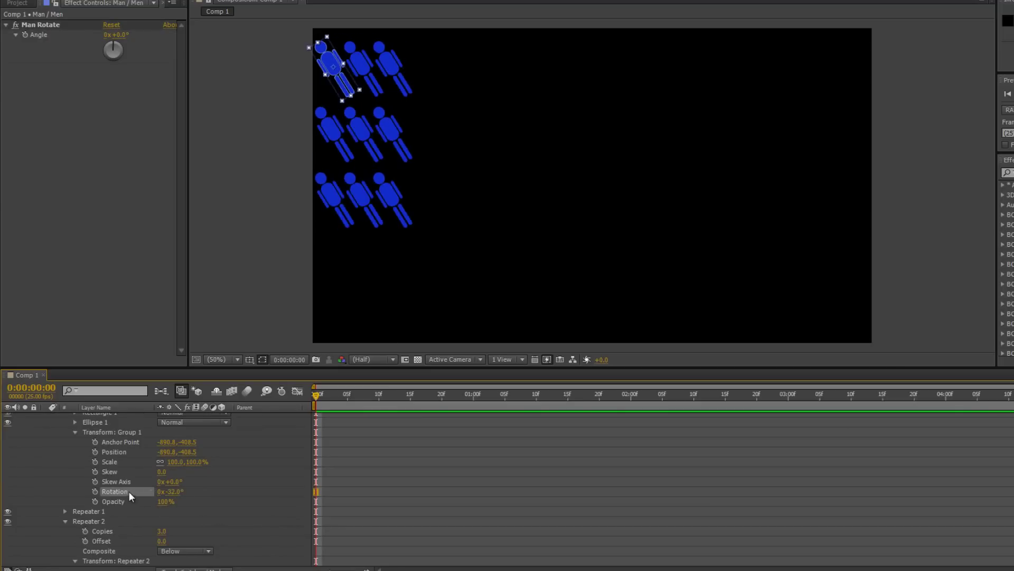
{"action": "right_click", "coordinate": [125, 491]}
{"action": "left_click", "coordinate": [153, 457]}
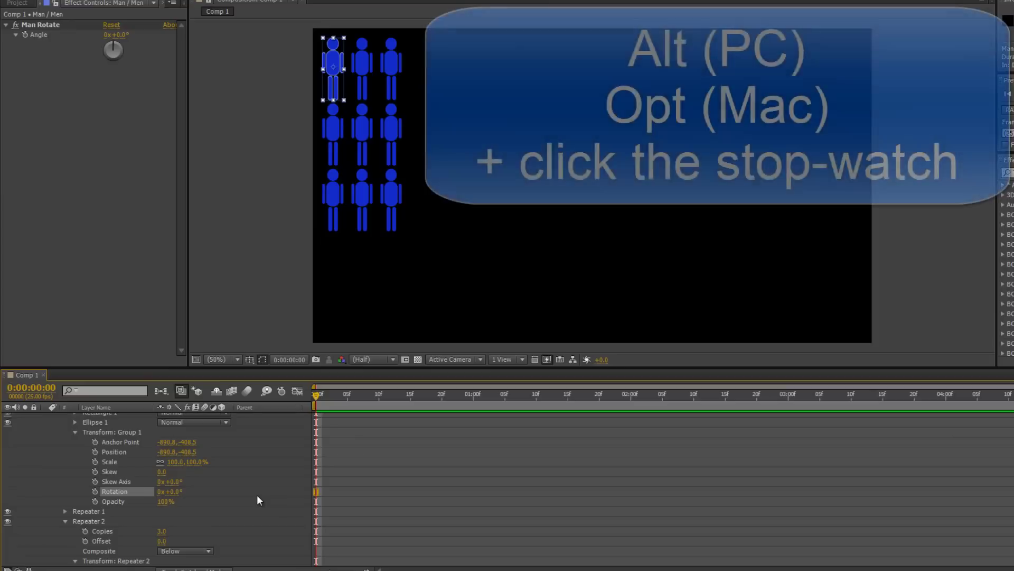
Add an expression to Group 1's Rotation that links it to the Man Rotate angle
{"action": "left_click", "coordinate": [96, 490], "text": "alt"}
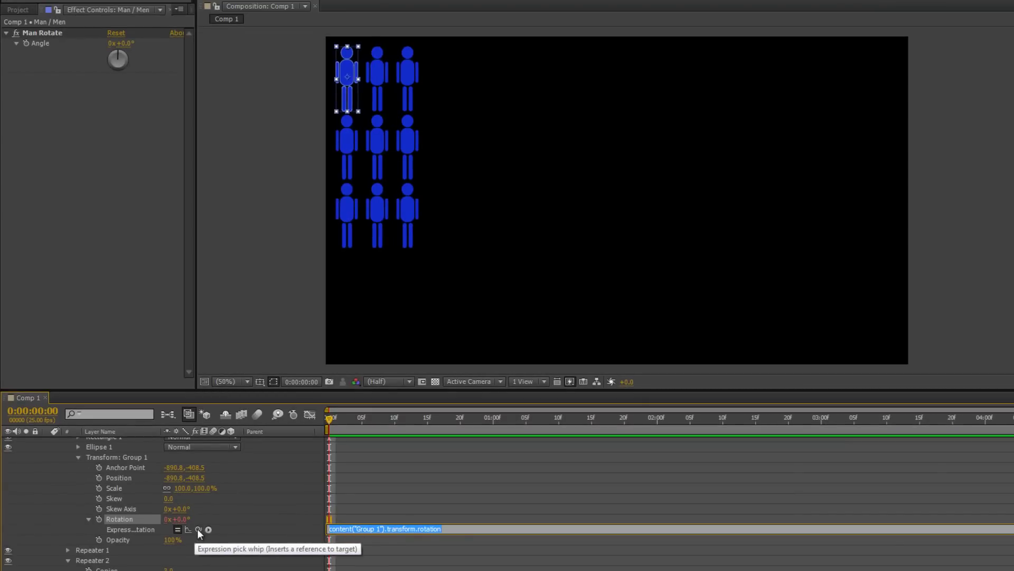
{"action": "left_click_drag", "start_coordinate": [197, 528], "coordinate": [42, 40]}
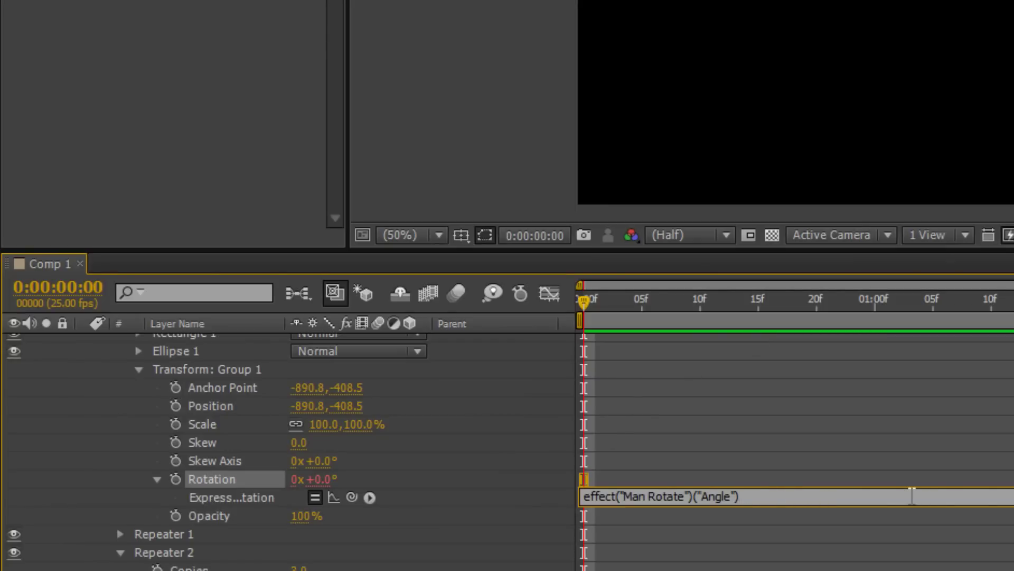
{"action": "left_click", "coordinate": [893, 457]}
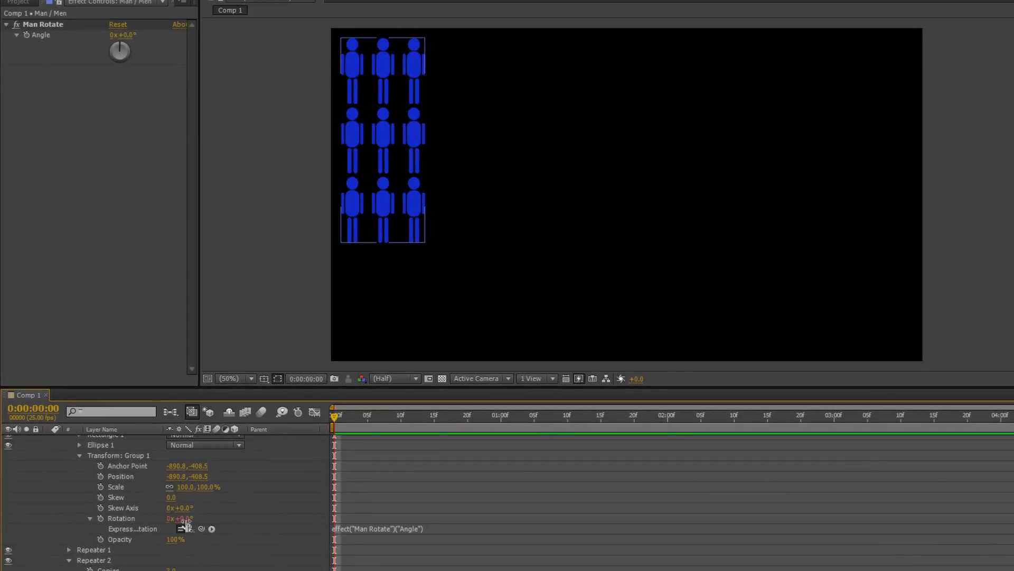
Test the linked rotation by varying the Man Rotate angle, and reset the control
{"action": "left_click", "coordinate": [63, 111]}
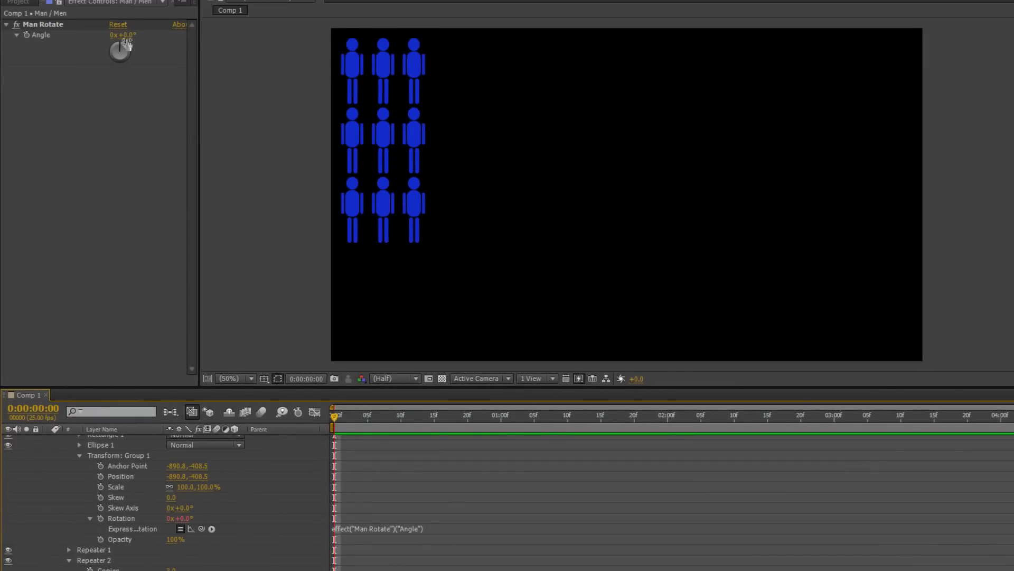
{"action": "left_click_drag", "start_coordinate": [120, 46], "coordinate": [74, 63]}
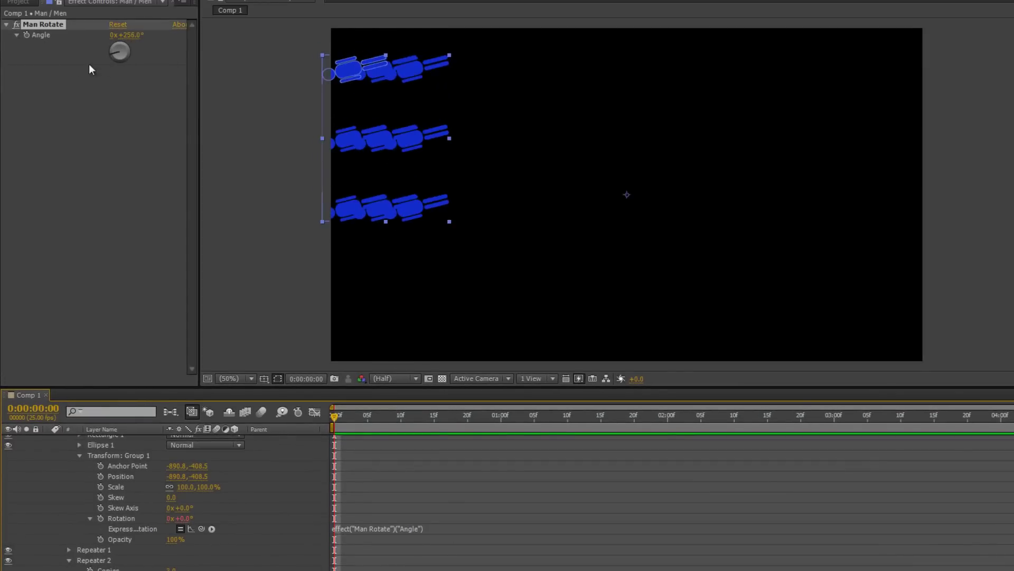
{"action": "left_click_drag", "start_coordinate": [127, 35], "coordinate": [57, 43]}
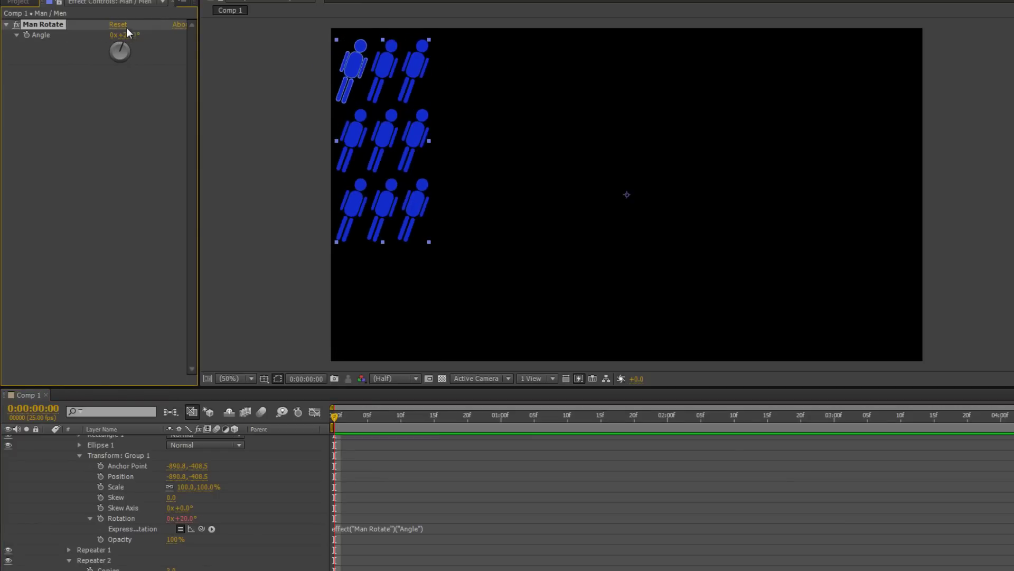
{"action": "left_click", "coordinate": [123, 25]}
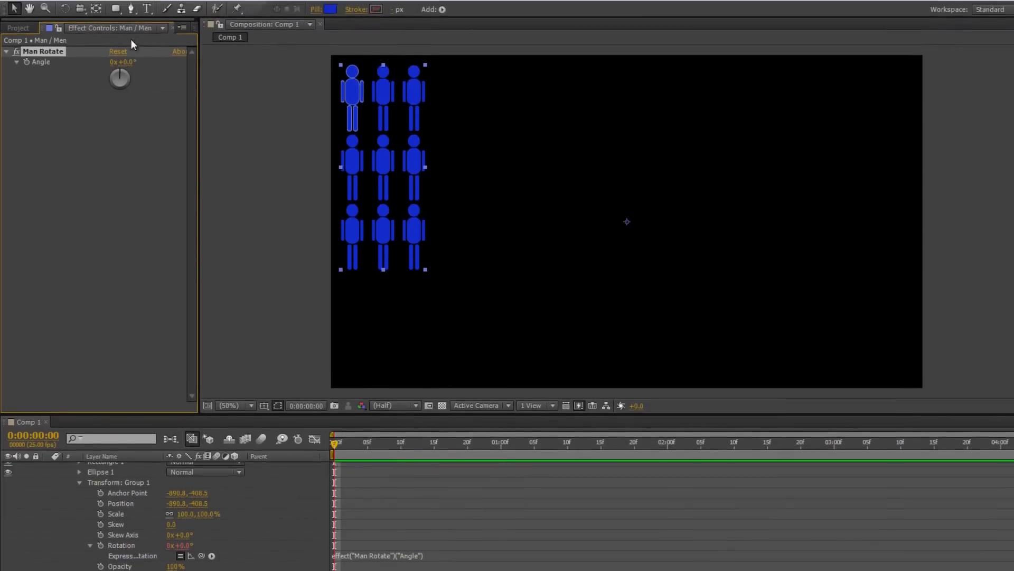
Apply a Slider Control expression effect to the Man / Men layer and rename it Across
{"action": "left_click", "coordinate": [131, 7]}
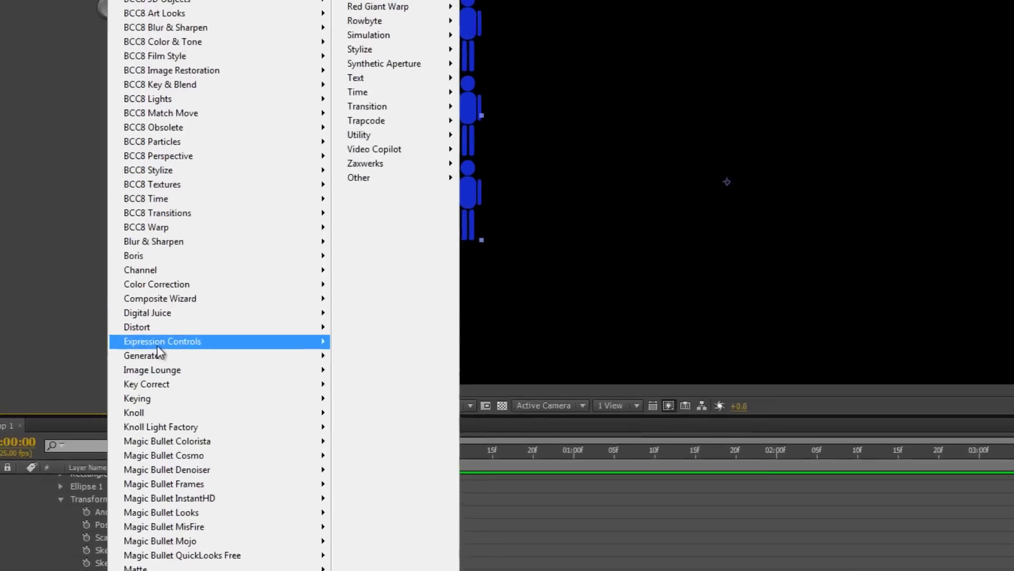
{"action": "mouse_move", "coordinate": [171, 366]}
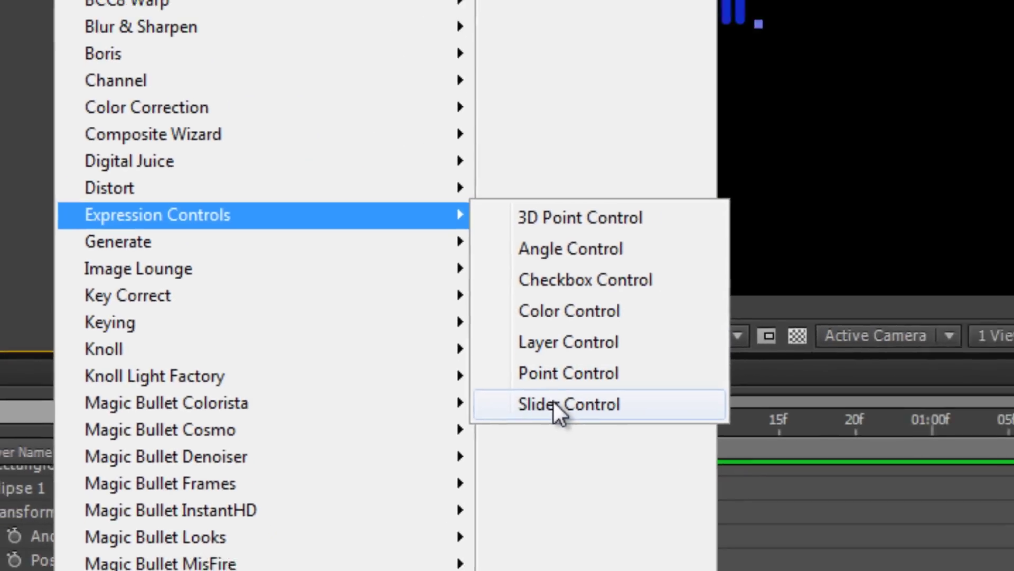
{"action": "left_click", "coordinate": [613, 405]}
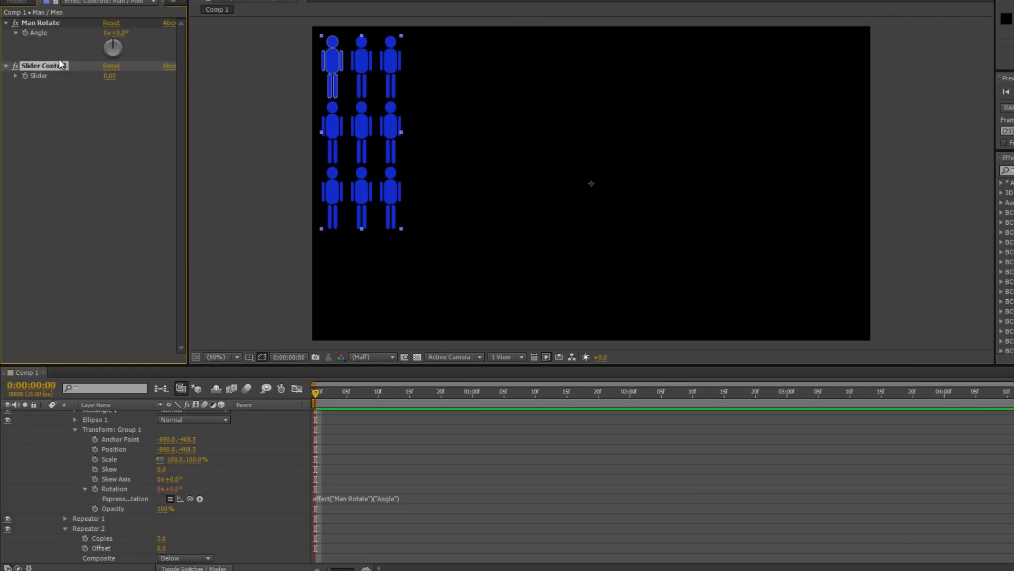
{"action": "key", "text": "Return"}
{"action": "type", "text": "Across"}
{"action": "key", "text": "Return"}
Duplicate the Across slider control and rename the copy Across Number
{"action": "key", "text": "ctrl+d"}
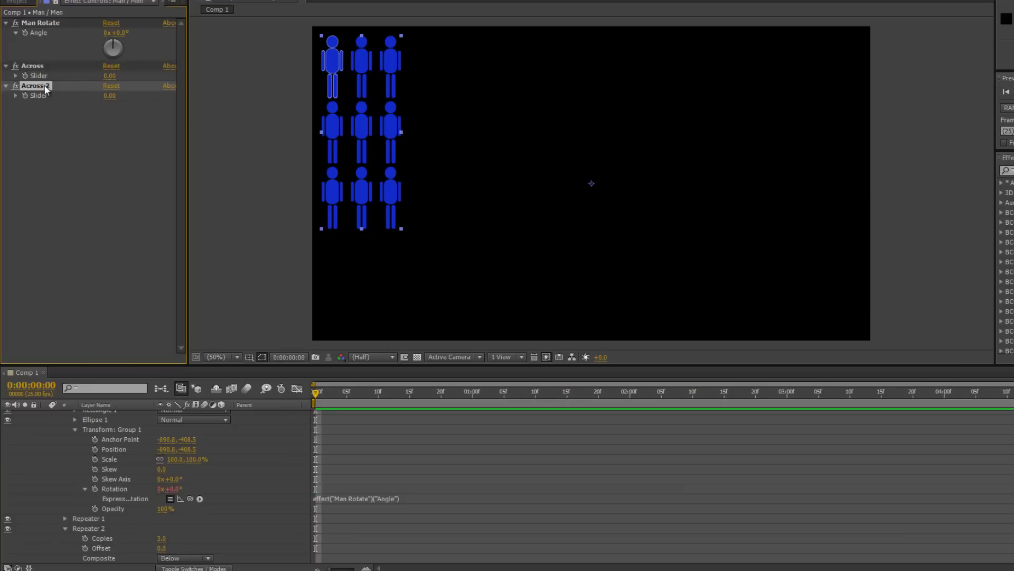
{"action": "key", "text": "Return"}
{"action": "left_click", "coordinate": [55, 86]}
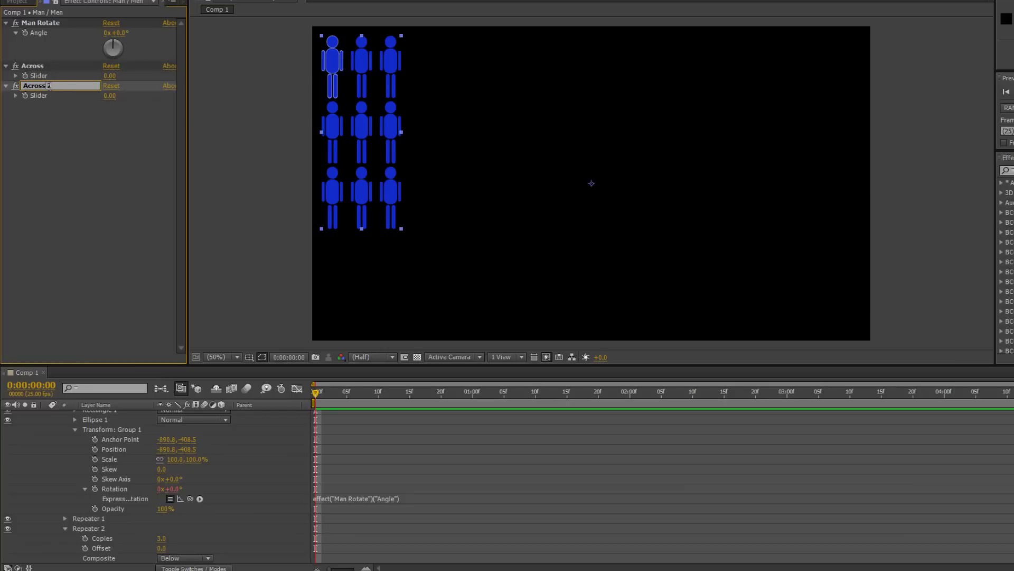
{"action": "double_click", "coordinate": [49, 85]}
{"action": "type", "text": "Number"}
{"action": "key", "text": "Return"}
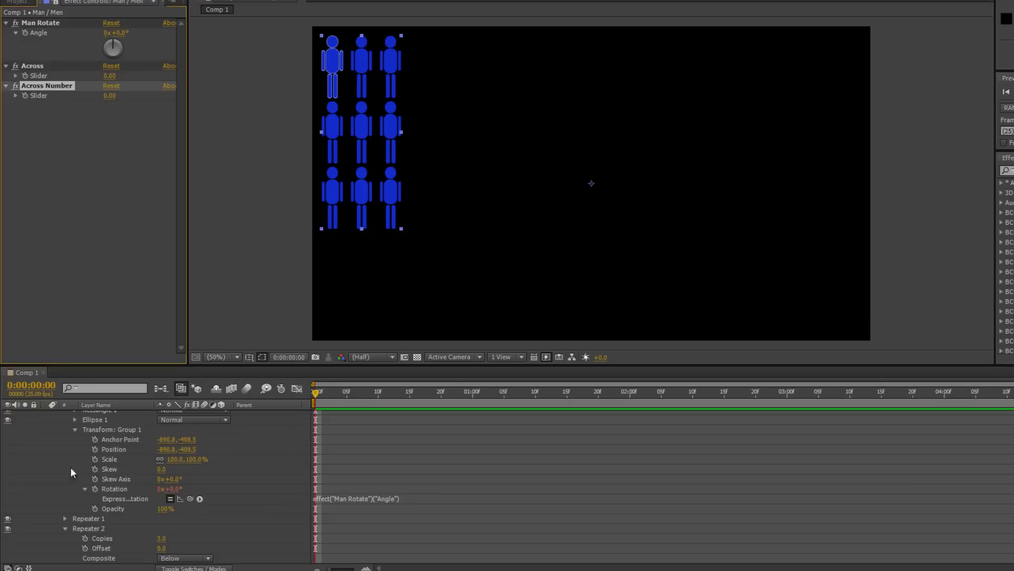
Link Repeater 1's Copies to the Across Number slider with an expression, and set the slider to 13
{"action": "scroll", "coordinate": [74, 448], "scroll_direction": "up", "scroll_amount": 2}
{"action": "left_click", "coordinate": [65, 418]}
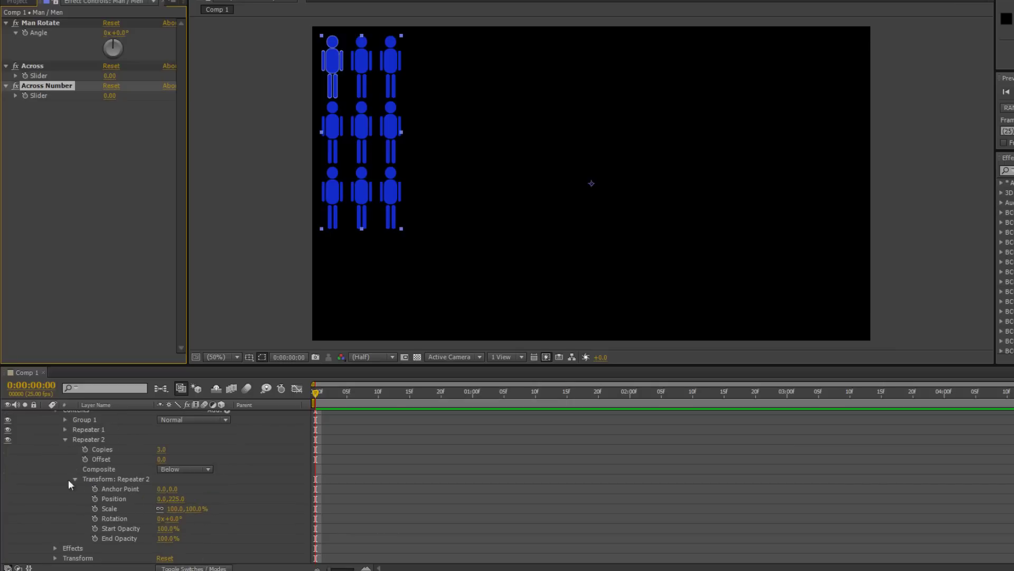
{"action": "left_click", "coordinate": [65, 429]}
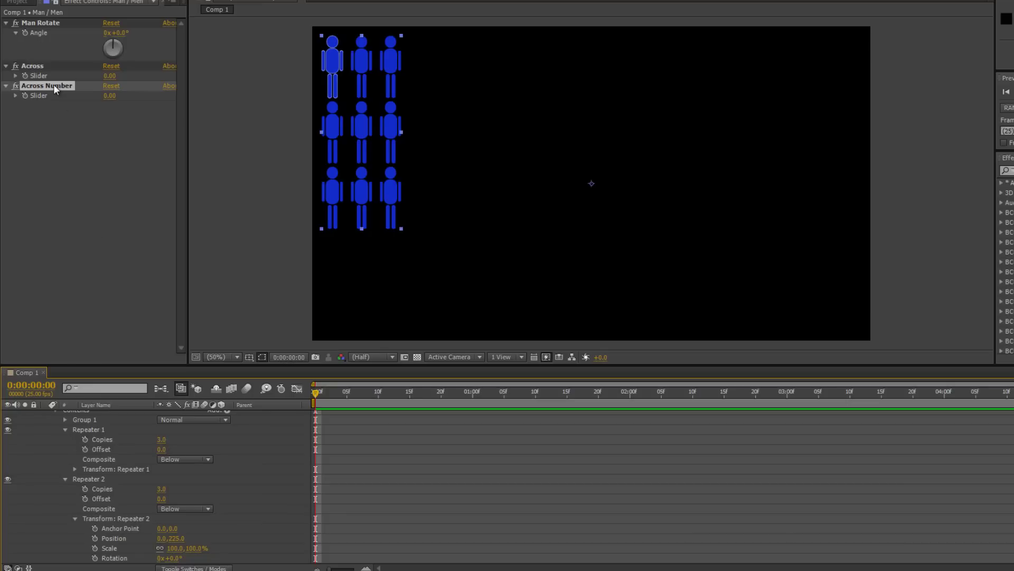
{"action": "left_click", "coordinate": [85, 439], "text": "alt"}
{"action": "left_click_drag", "start_coordinate": [191, 449], "coordinate": [41, 96]}
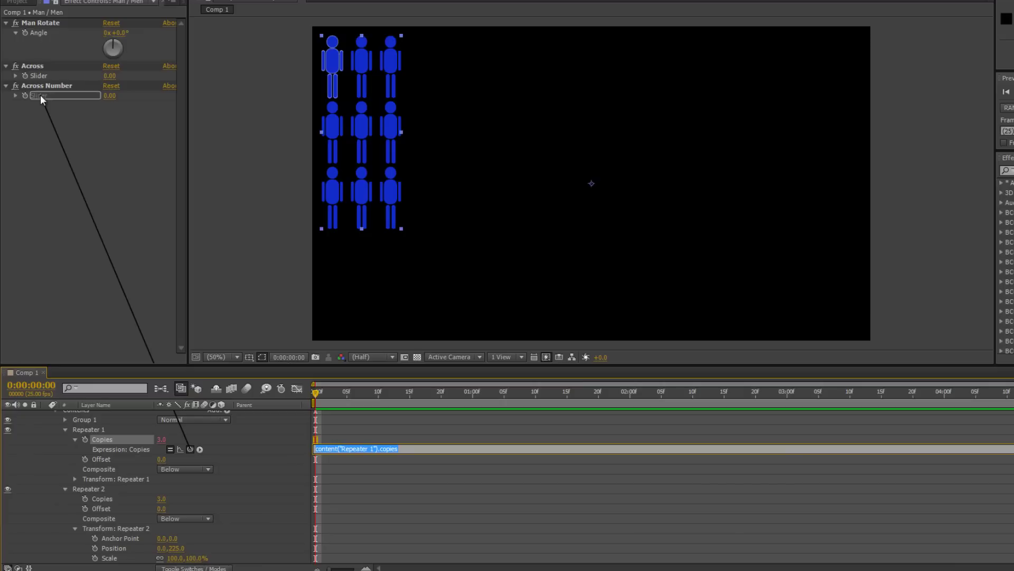
{"action": "left_click_drag", "start_coordinate": [40, 94], "coordinate": [40, 94]}
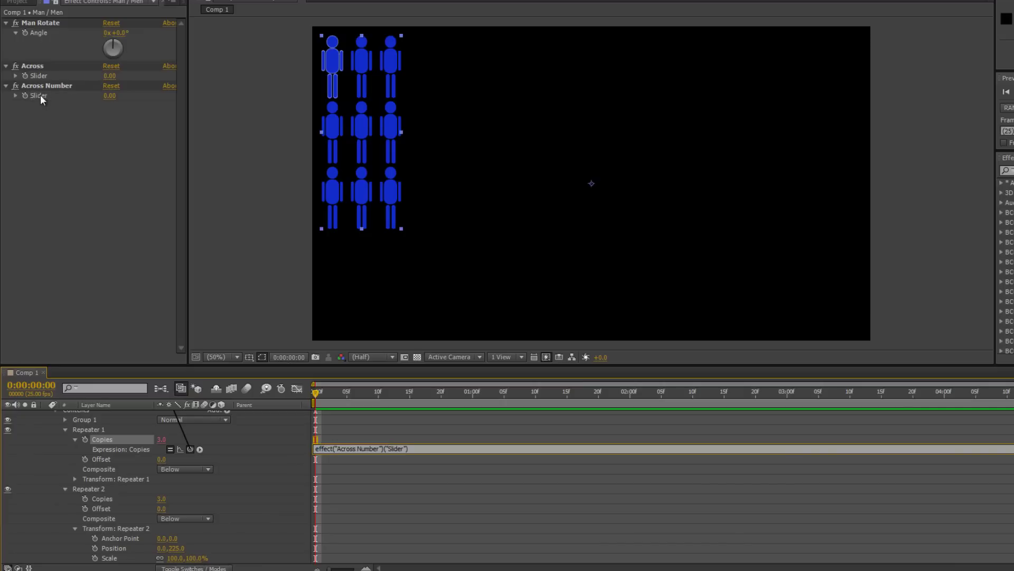
{"action": "key", "text": "KP_Enter"}
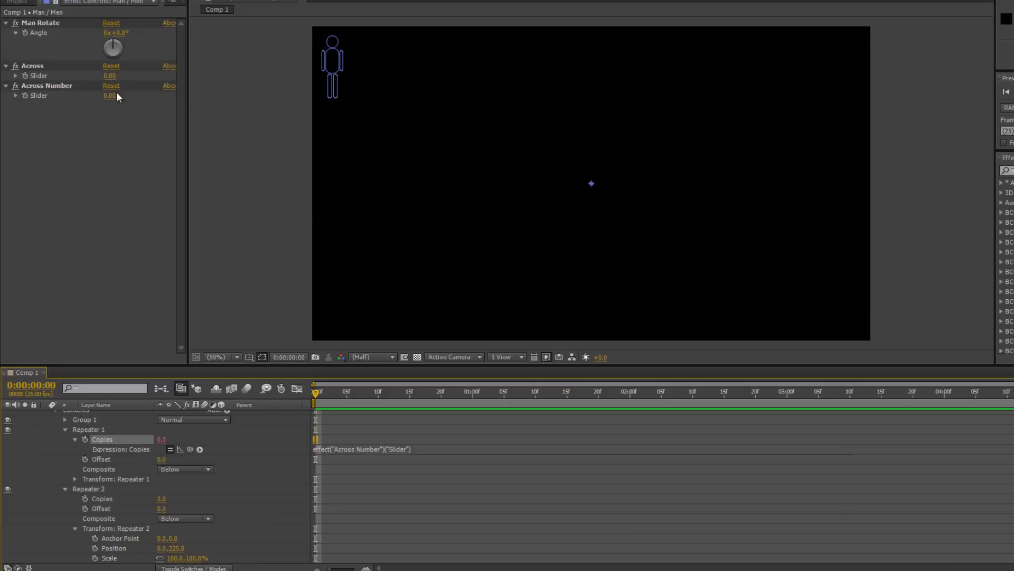
{"action": "left_click_drag", "start_coordinate": [110, 96], "coordinate": [120, 96]}
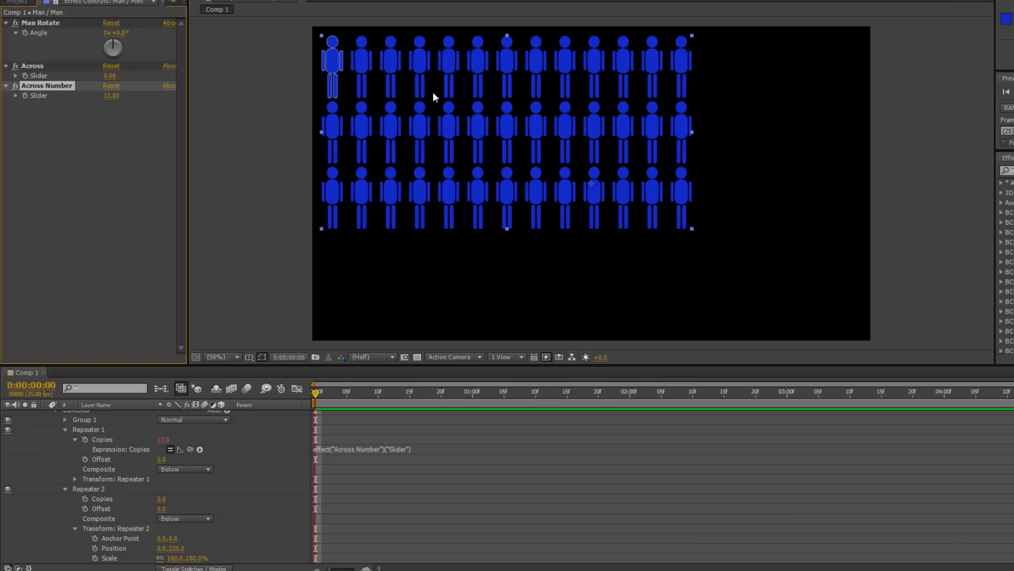
Begin an expression on the Position in Repeater 1's transform with an opening bracket and the Across slider as X value
{"action": "left_click", "coordinate": [75, 479]}
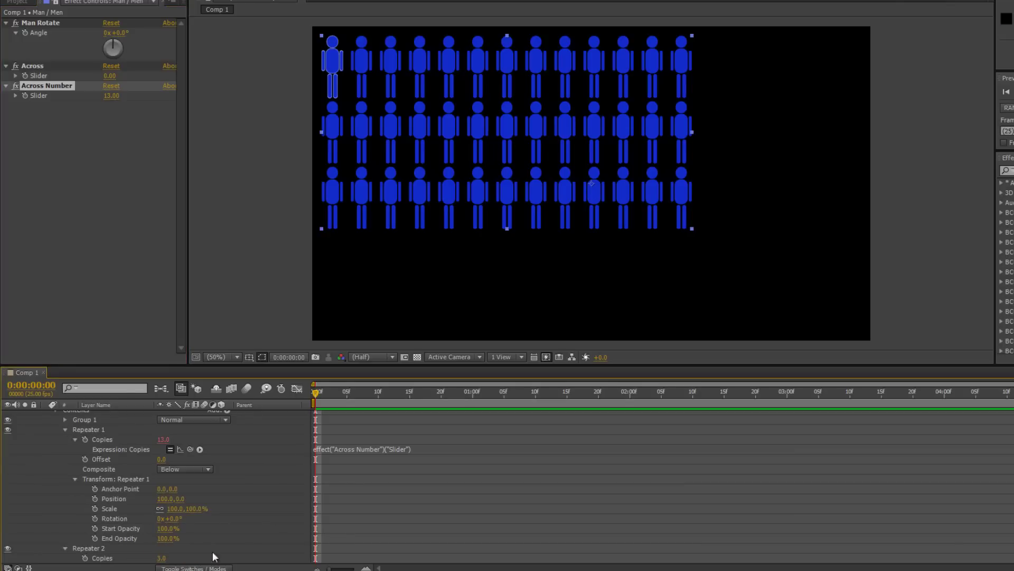
{"action": "scroll", "coordinate": [261, 494], "scroll_direction": "down", "scroll_amount": 1}
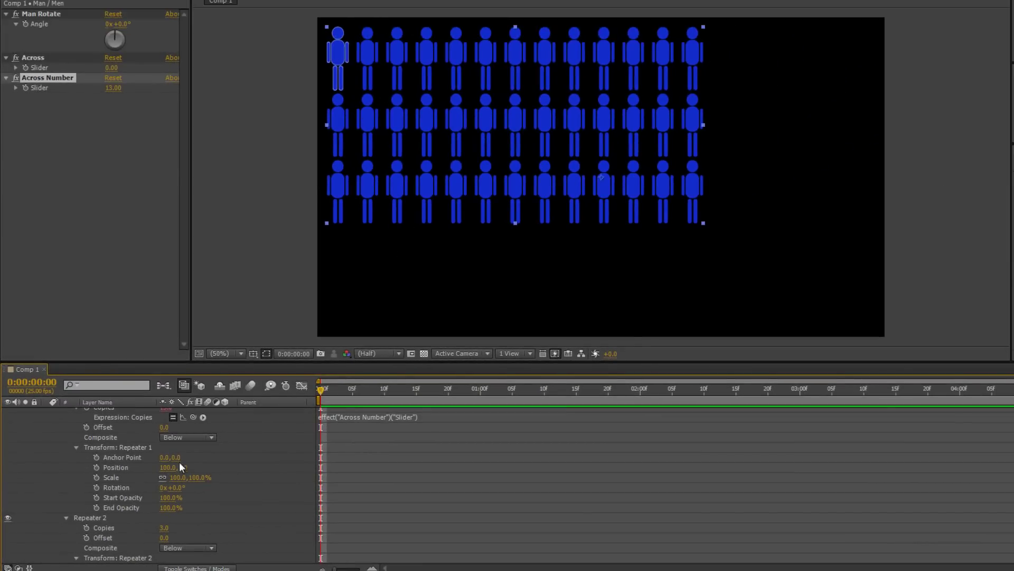
{"action": "left_click_drag", "start_coordinate": [181, 468], "coordinate": [207, 474]}
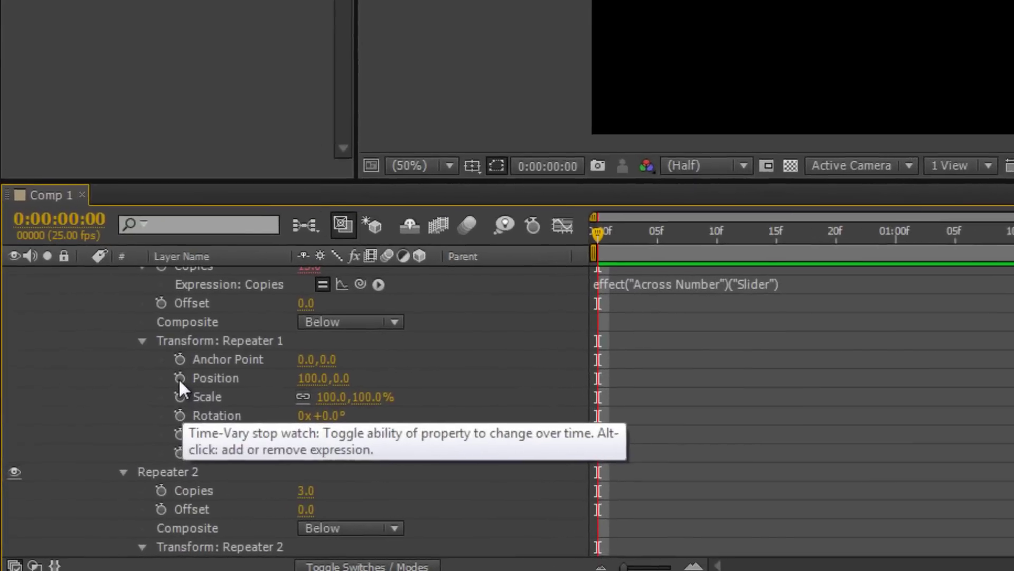
{"action": "left_click", "coordinate": [96, 467], "text": "alt"}
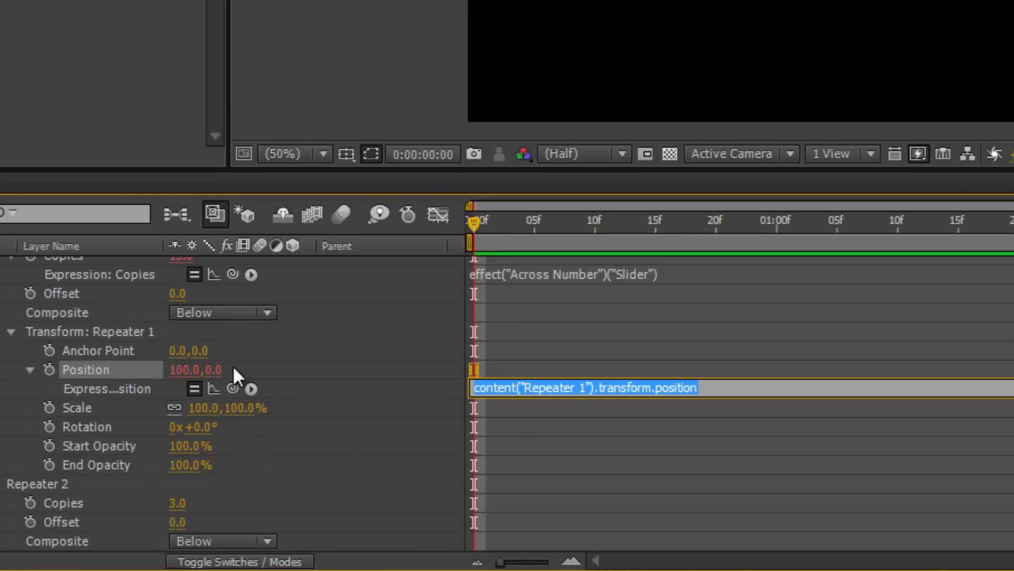
{"action": "key", "text": "BackSpace"}
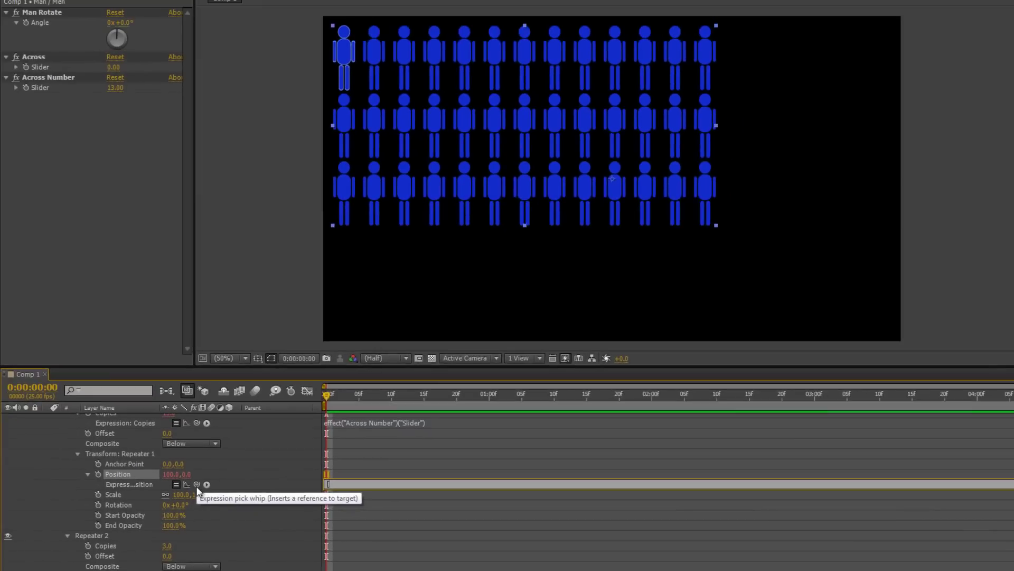
{"action": "left_click_drag", "start_coordinate": [196, 484], "coordinate": [40, 69]}
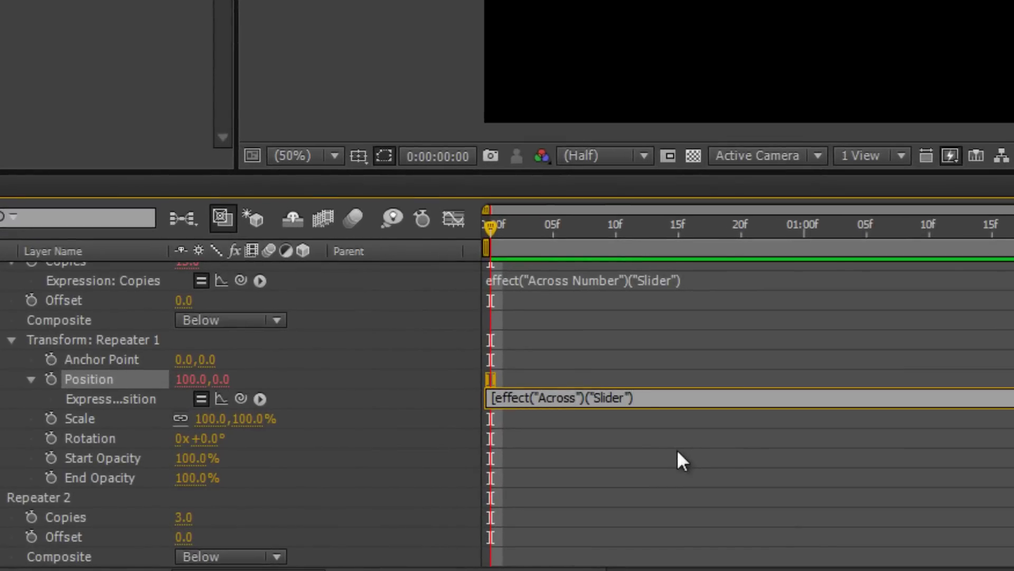
Complete the position expression as [effect("Across")("Slider"), content("Repeater 1").transform.position[1]] and apply it
{"action": "type", "text": ","}
{"action": "left_click_drag", "start_coordinate": [241, 398], "coordinate": [221, 385]}
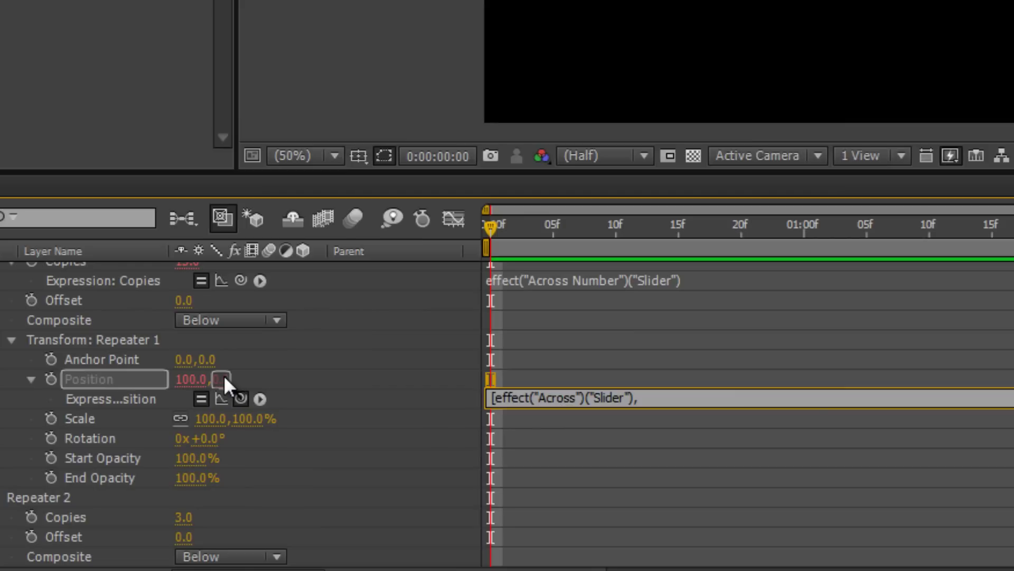
{"action": "left_click_drag", "start_coordinate": [223, 375], "coordinate": [224, 376]}
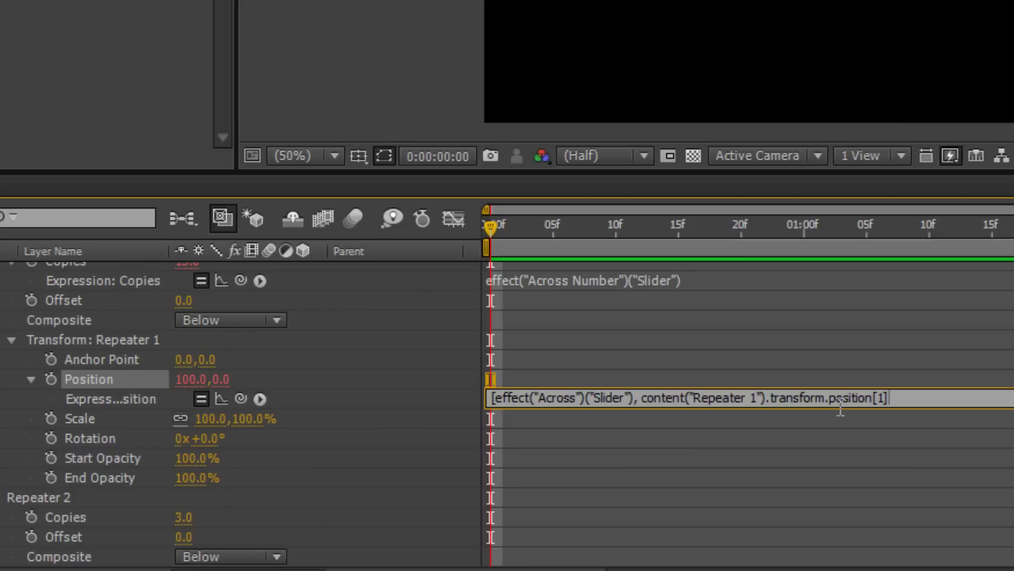
{"action": "type", "text": "]"}
{"action": "left_click", "coordinate": [640, 400]}
{"action": "left_click", "coordinate": [906, 396]}
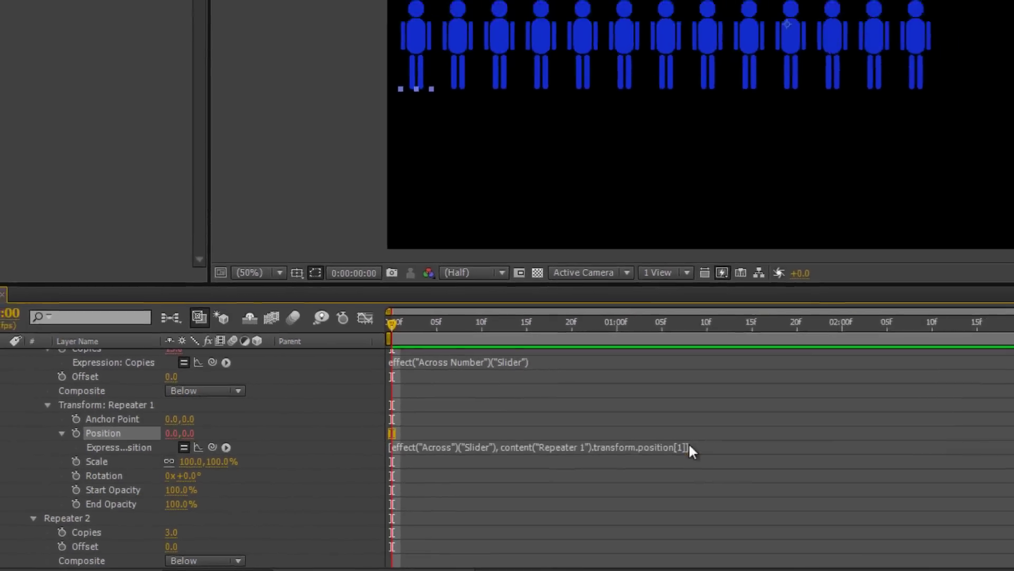
{"action": "key", "text": "KP_Enter"}
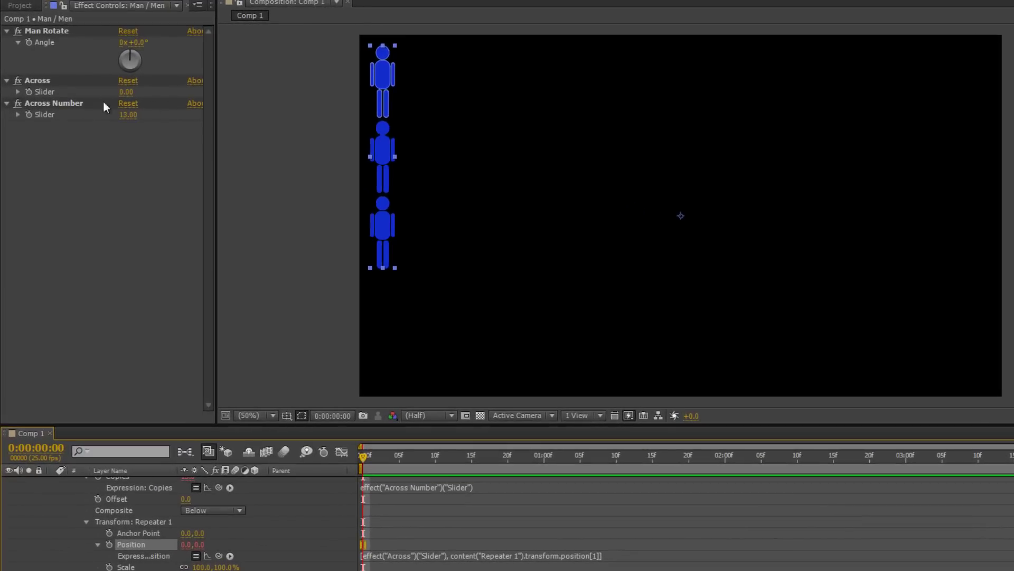
Expand the Across slider and raise its value to 107 to spread the columns of men horizontally
{"action": "left_click", "coordinate": [18, 92]}
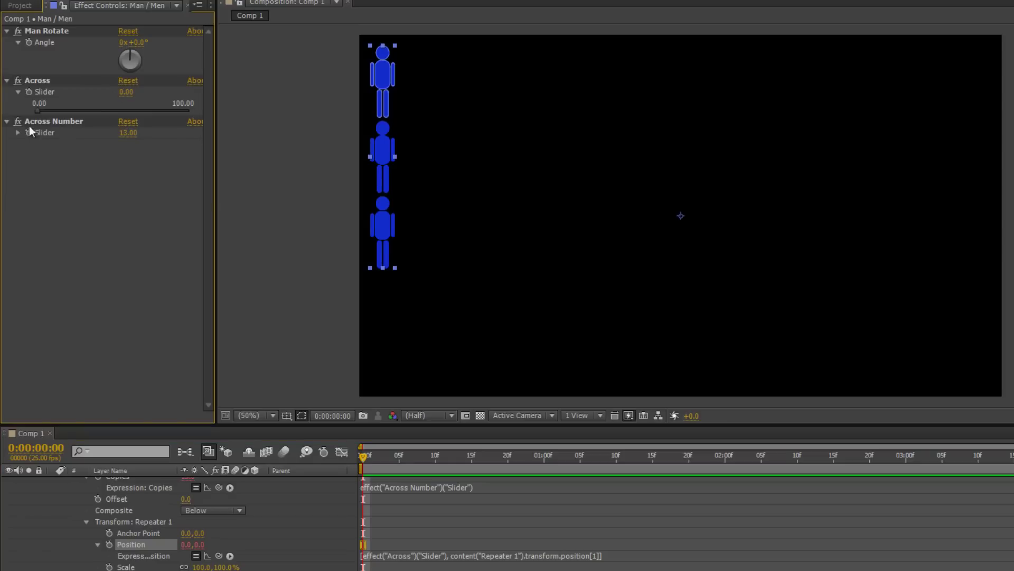
{"action": "left_click_drag", "start_coordinate": [40, 108], "coordinate": [185, 116]}
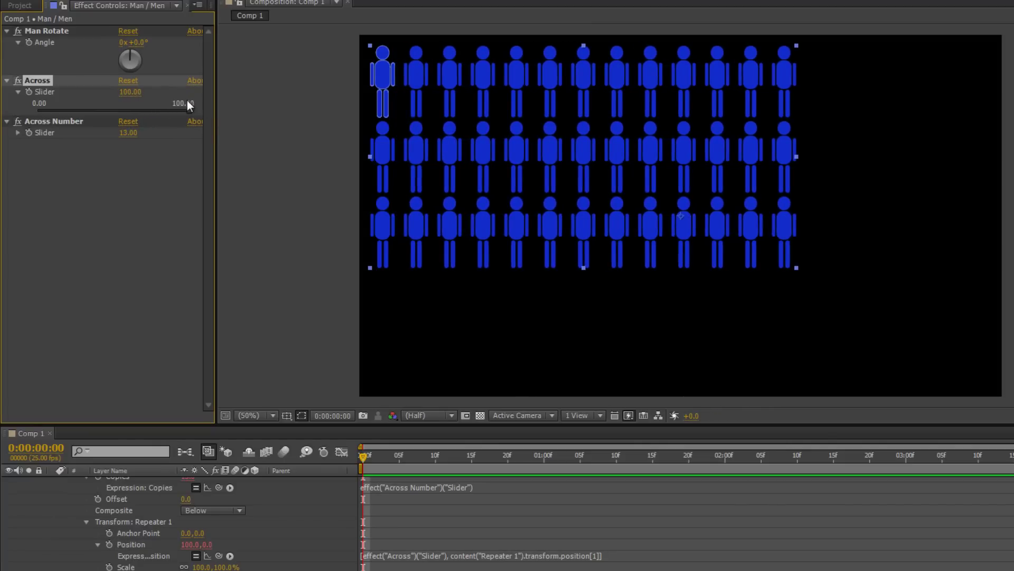
{"action": "mouse_move", "coordinate": [130, 92]}
{"action": "left_mouse_down"}
{"action": "mouse_move", "coordinate": [181, 95]}
{"action": "mouse_move", "coordinate": [131, 97]}
{"action": "mouse_move", "coordinate": [155, 97]}
{"action": "mouse_move", "coordinate": [142, 100]}
{"action": "left_mouse_up"}
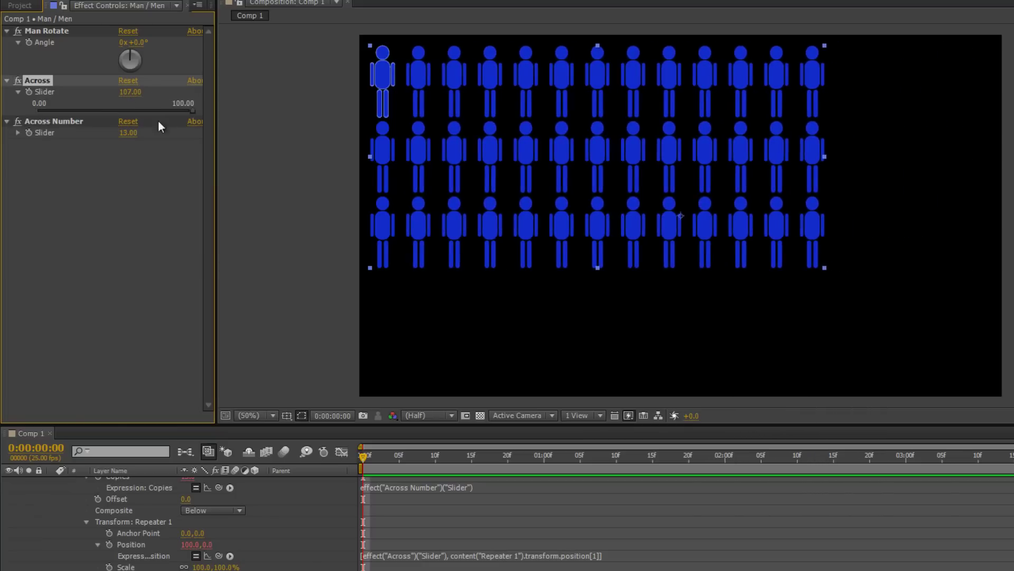
Extend the Across slider's range maximum to 200 and lower its value to about 79.3
{"action": "right_click", "coordinate": [134, 91]}
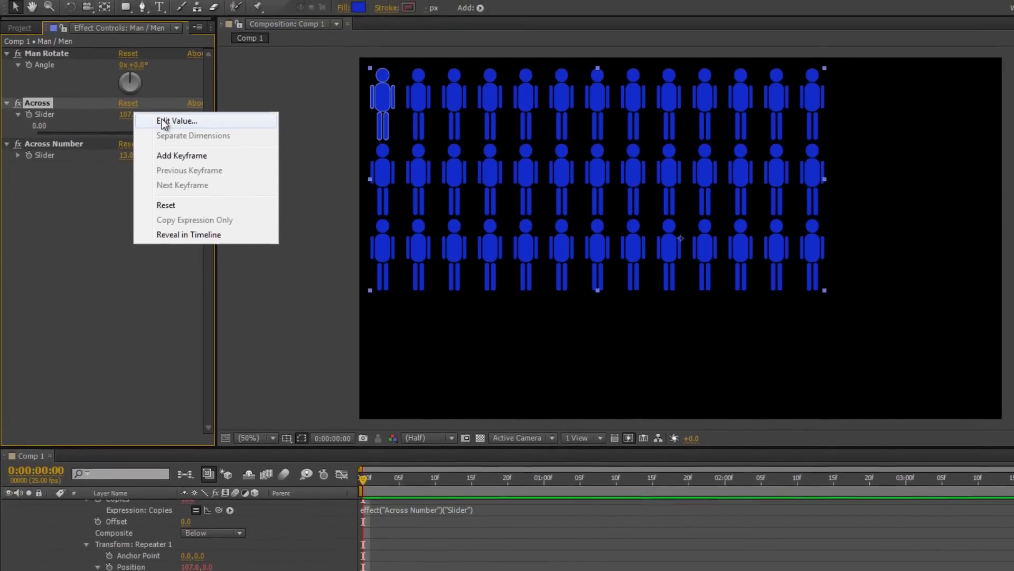
{"action": "left_click", "coordinate": [174, 136]}
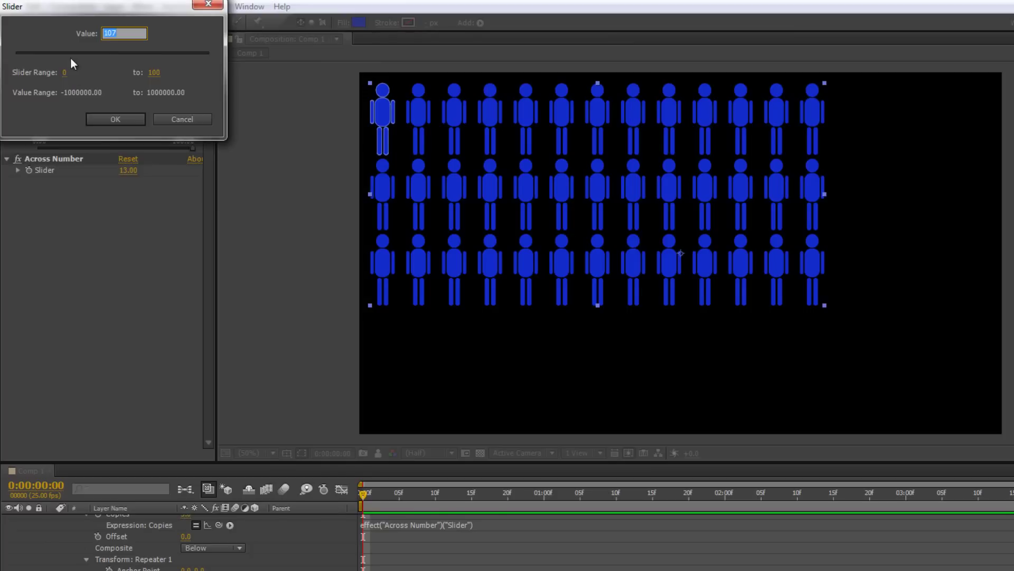
{"action": "left_click", "coordinate": [154, 73]}
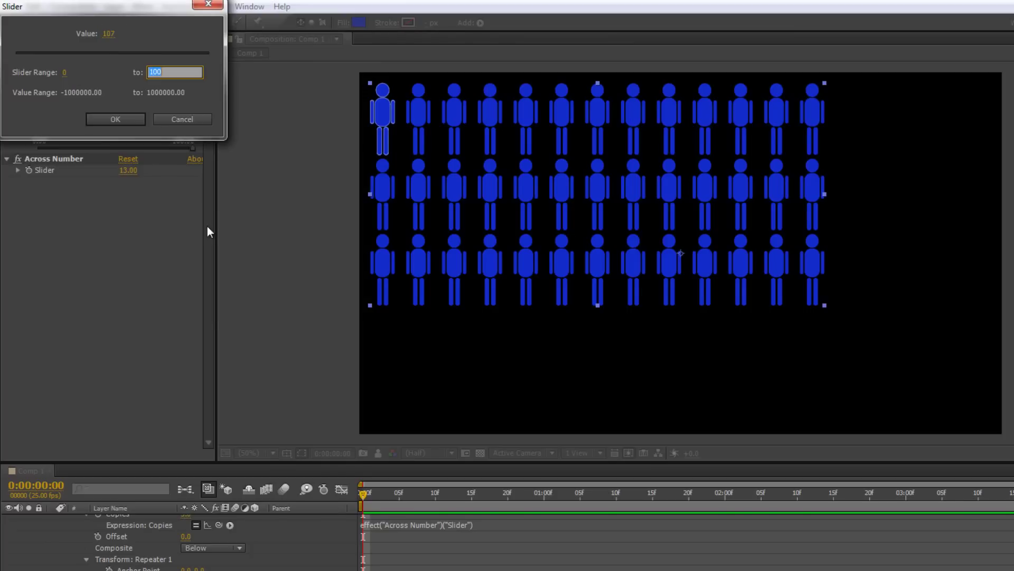
{"action": "type", "text": "200"}
{"action": "left_click", "coordinate": [126, 119]}
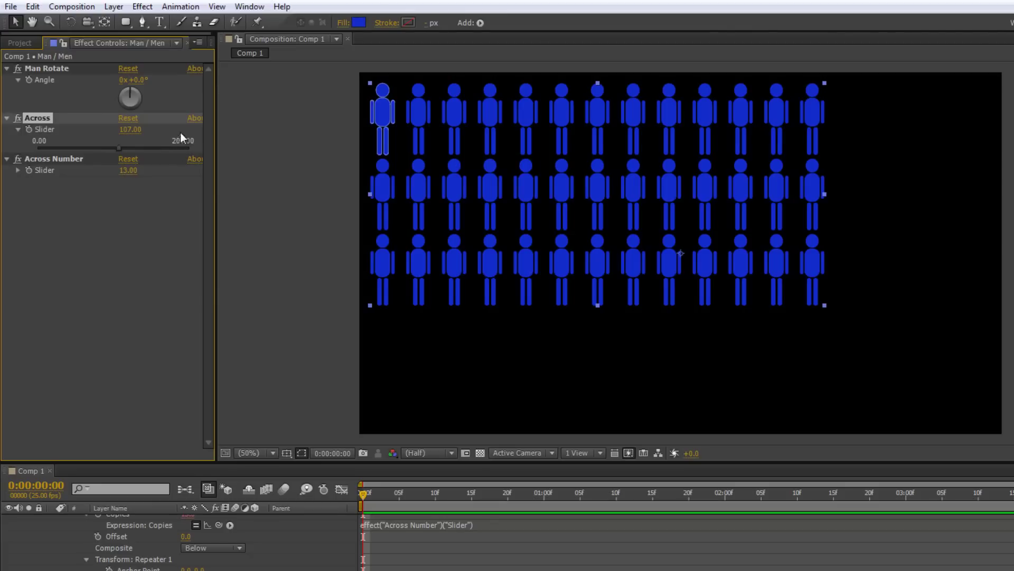
{"action": "mouse_move", "coordinate": [122, 150]}
{"action": "left_mouse_down"}
{"action": "mouse_move", "coordinate": [37, 153]}
{"action": "mouse_move", "coordinate": [192, 148]}
{"action": "mouse_move", "coordinate": [55, 150]}
{"action": "mouse_move", "coordinate": [113, 148]}
{"action": "left_mouse_up"}
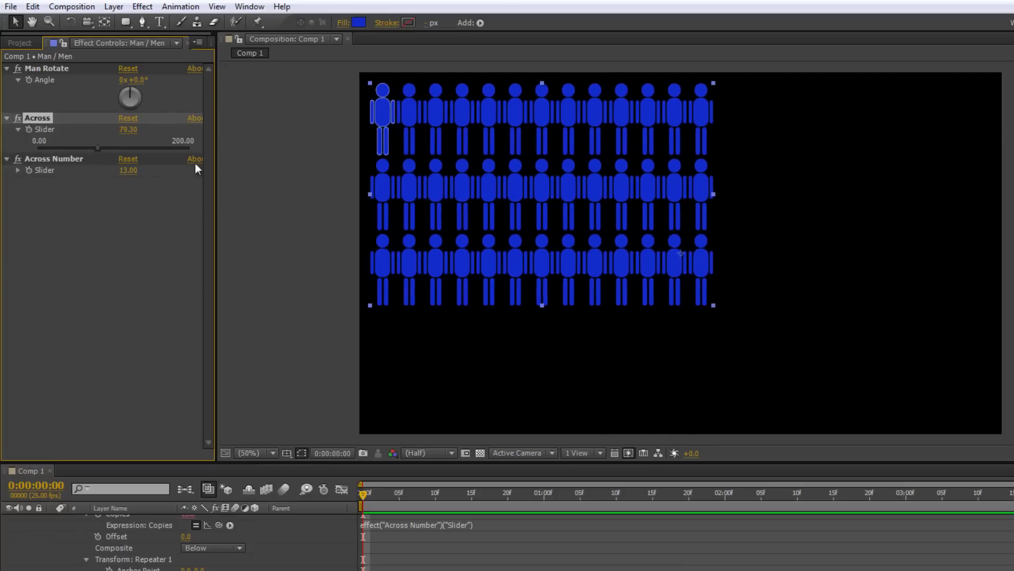
Limit the Across Number slider's range maximum to 20 and raise its value to about 18.24
{"action": "right_click", "coordinate": [127, 170]}
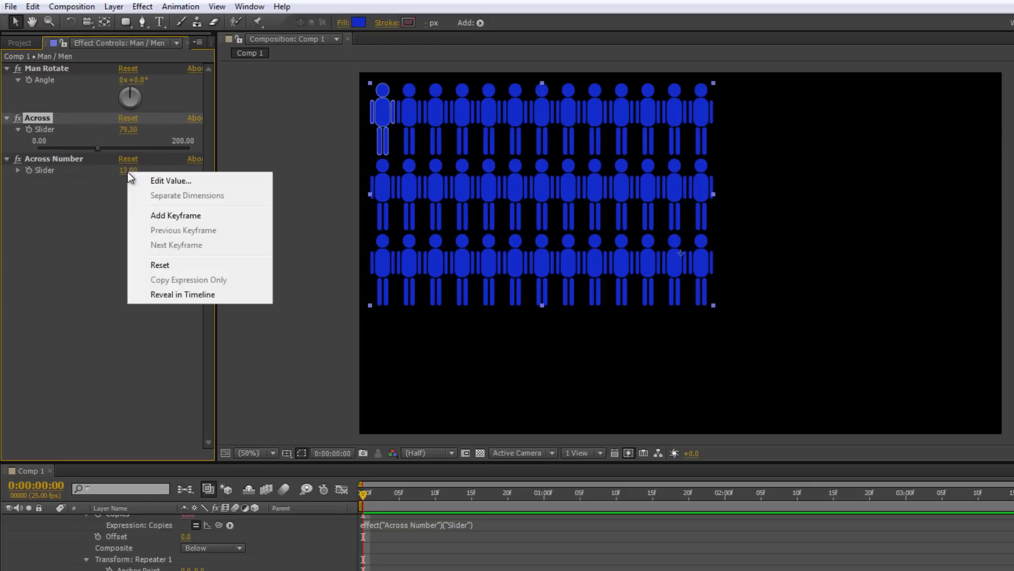
{"action": "left_click", "coordinate": [180, 180]}
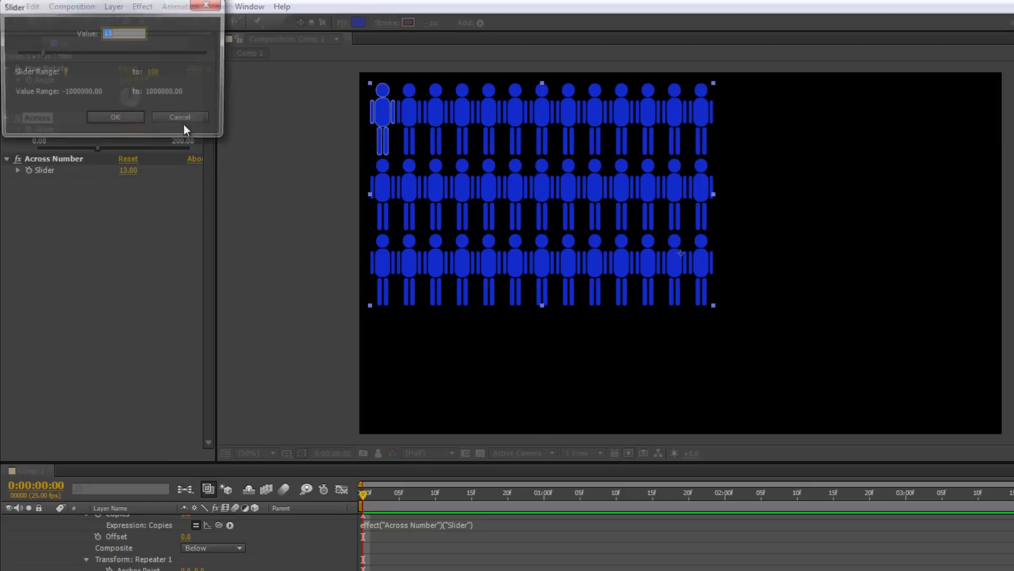
{"action": "left_click", "coordinate": [154, 72]}
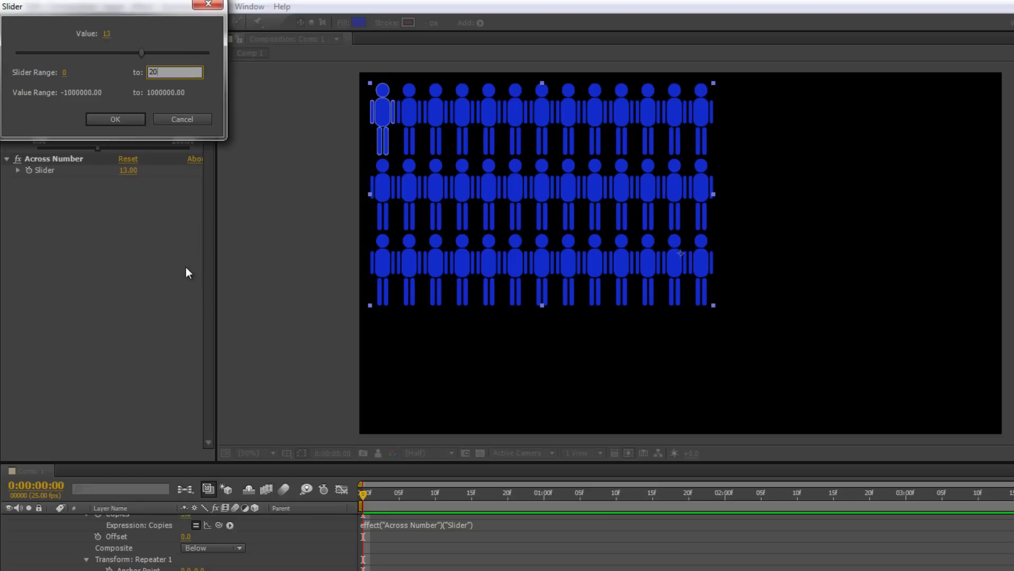
{"action": "key", "text": "Return"}
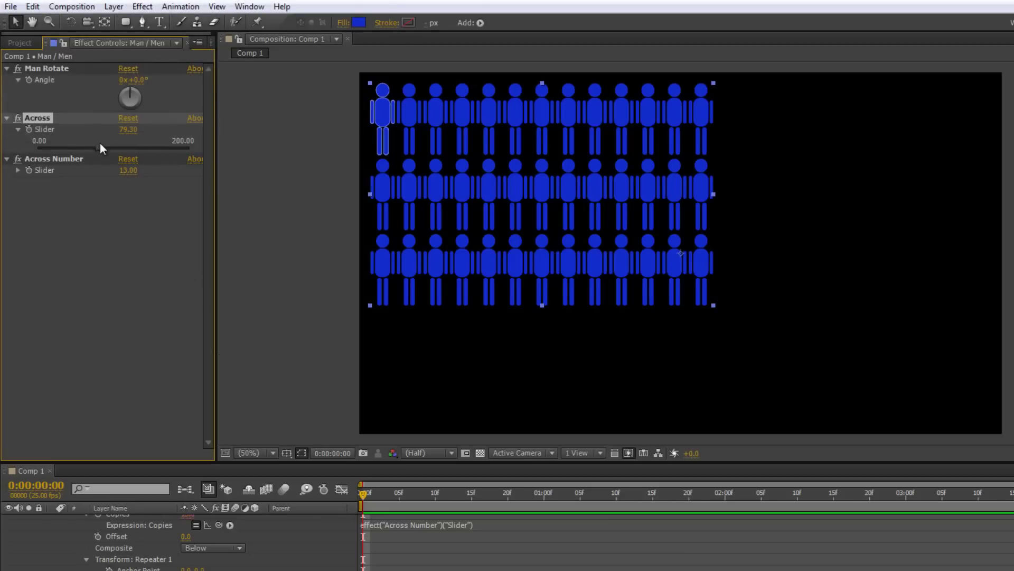
{"action": "left_click", "coordinate": [16, 170]}
{"action": "left_click_drag", "start_coordinate": [135, 189], "coordinate": [176, 191]}
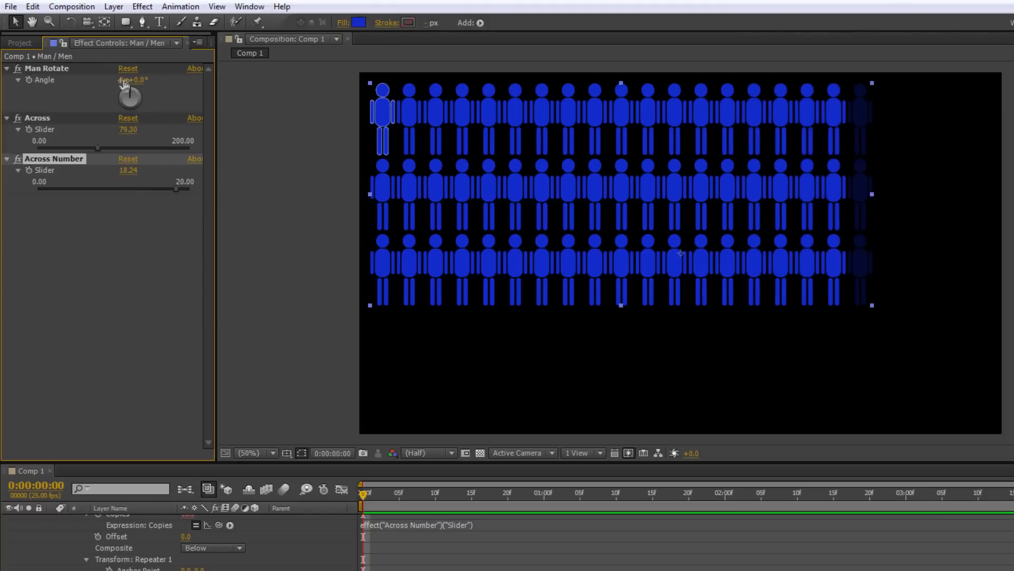
Adjust the controls to 4° for Man Rotate, about 8.81 for Across Number and about 116.3 for Across
{"action": "mouse_move", "coordinate": [125, 81]}
{"action": "left_mouse_down"}
{"action": "mouse_move", "coordinate": [111, 80]}
{"action": "mouse_move", "coordinate": [127, 80]}
{"action": "left_mouse_up"}
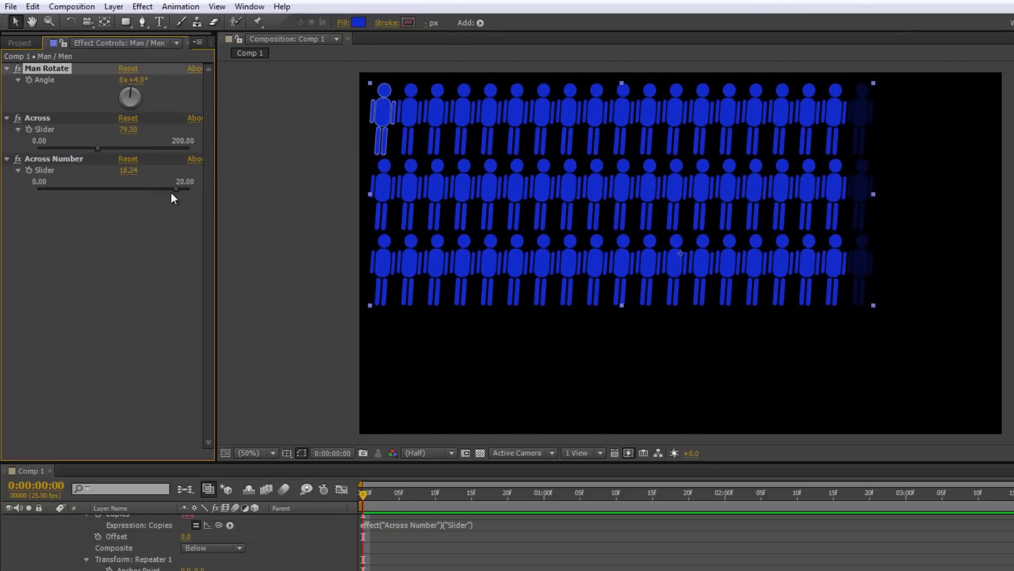
{"action": "left_click_drag", "start_coordinate": [176, 189], "coordinate": [104, 186]}
{"action": "left_click_drag", "start_coordinate": [97, 148], "coordinate": [127, 150]}
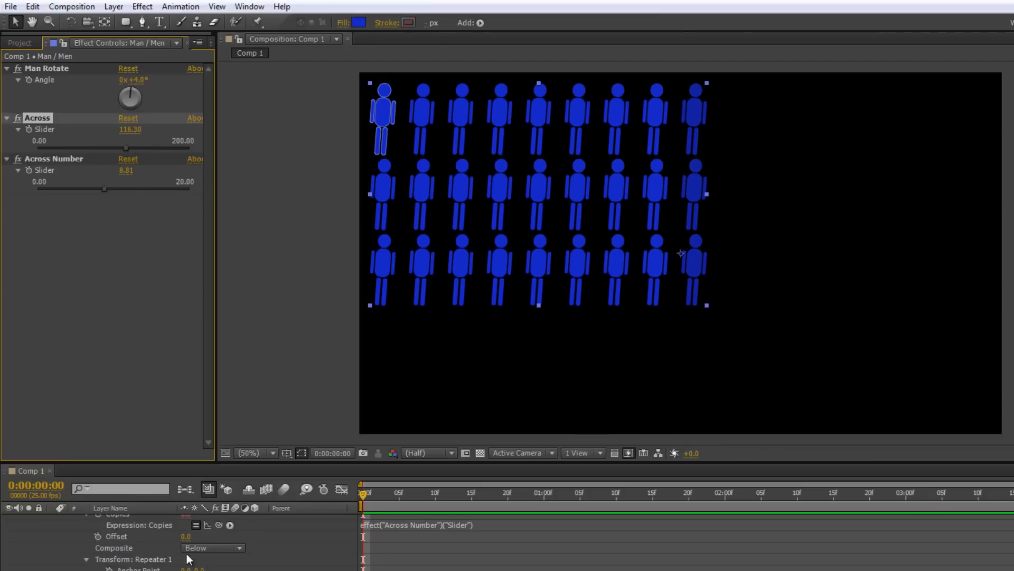
Collapse Repeater 1's properties, and add a new slider control and its duplicate to the Man / Men layer
{"action": "scroll", "coordinate": [399, 540], "scroll_direction": "up", "scroll_amount": 3}
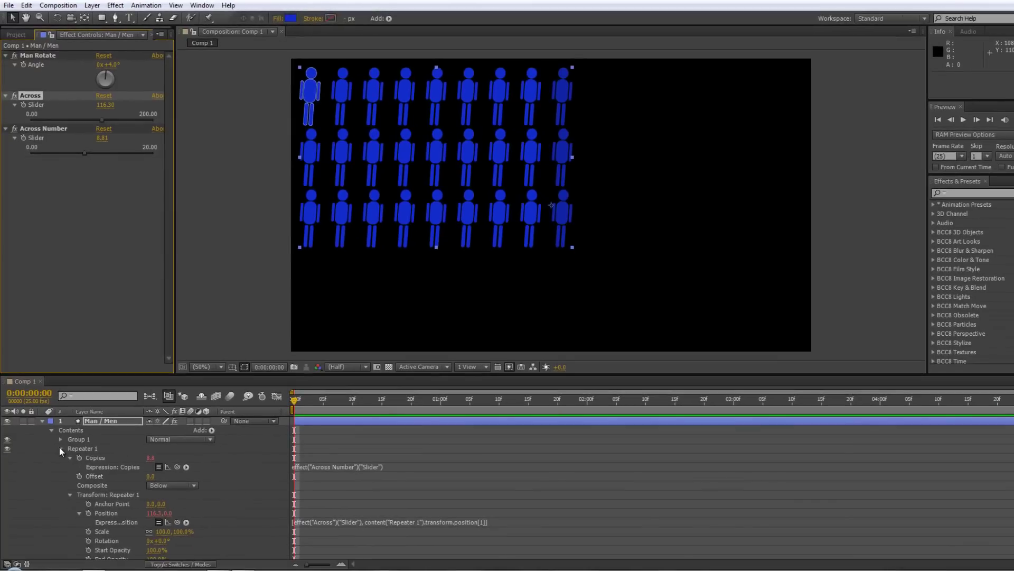
{"action": "left_click", "coordinate": [61, 449]}
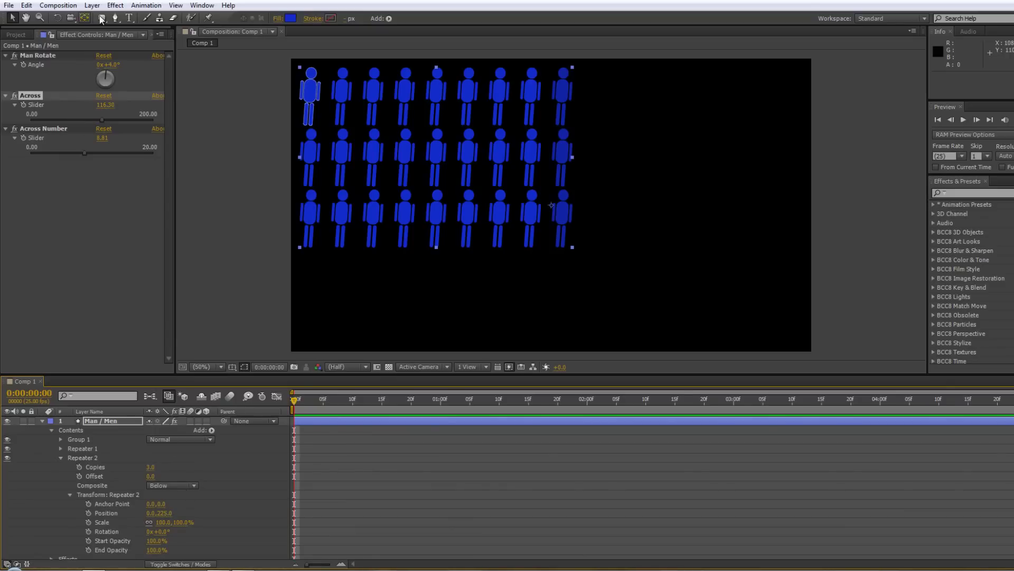
{"action": "left_click", "coordinate": [116, 6]}
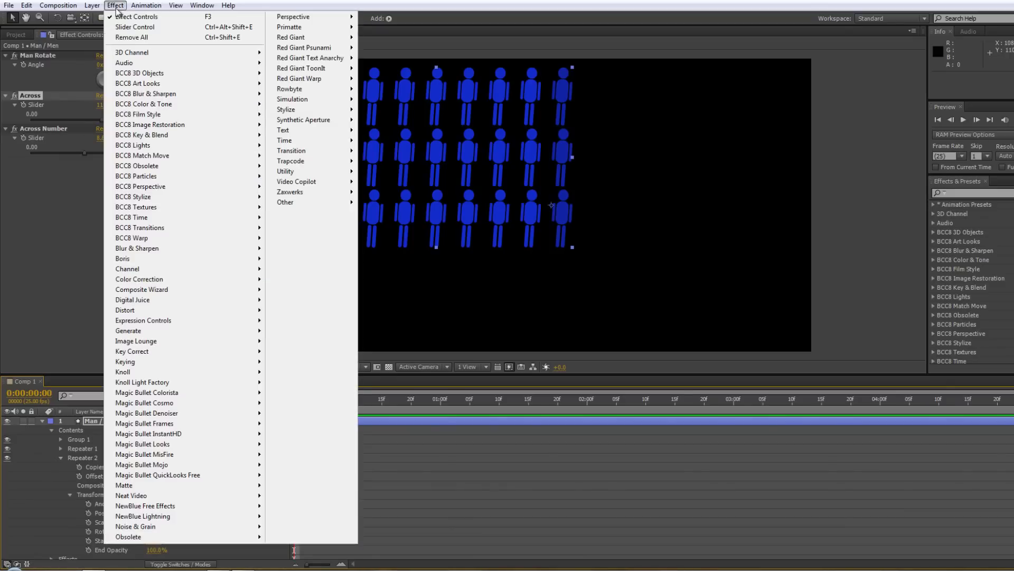
{"action": "left_click", "coordinate": [137, 27]}
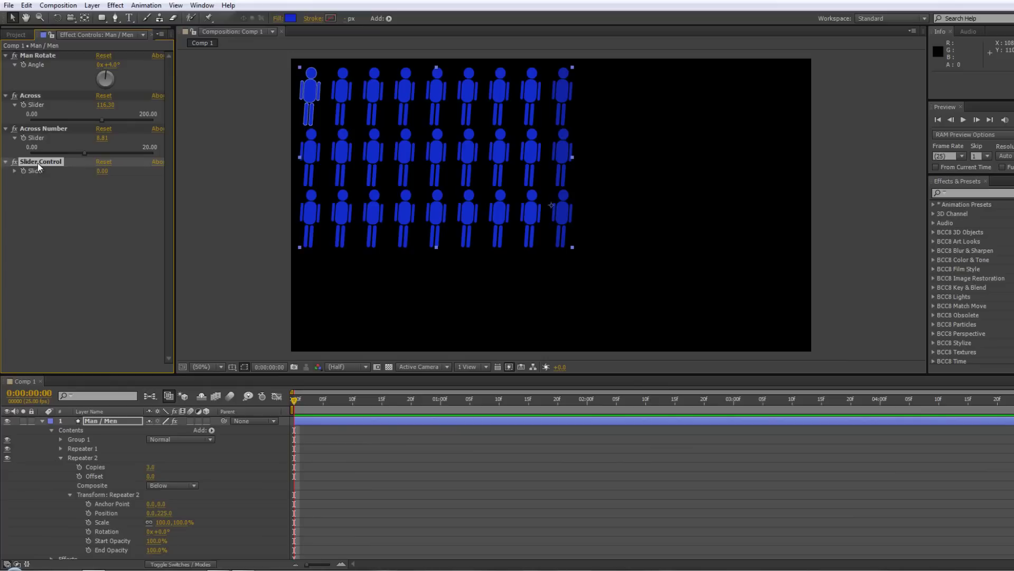
{"action": "key", "text": "ctrl+d"}
Rename the two new slider controls Down Position and Down Number
{"action": "left_click", "coordinate": [37, 163]}
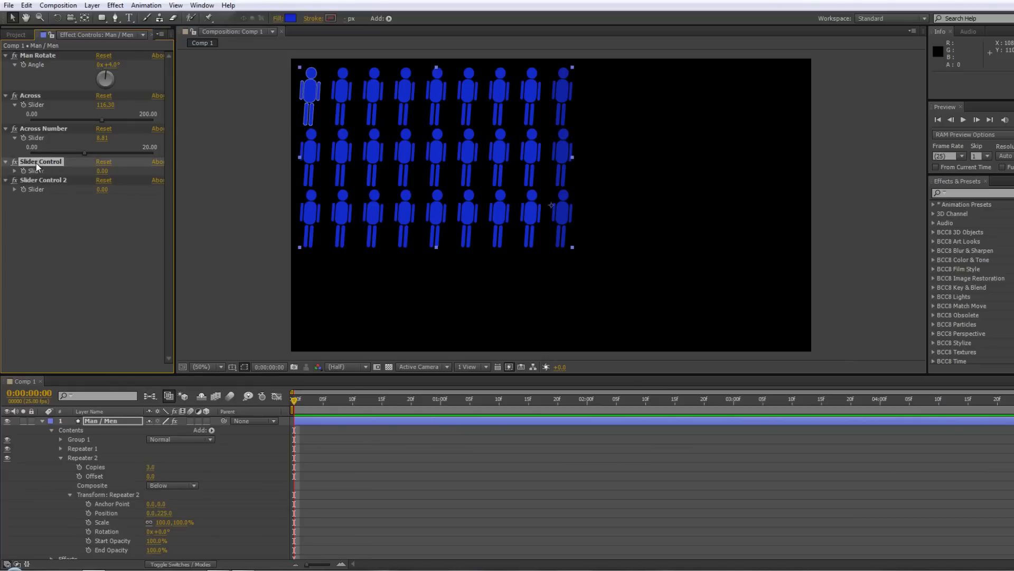
{"action": "key", "text": "Return"}
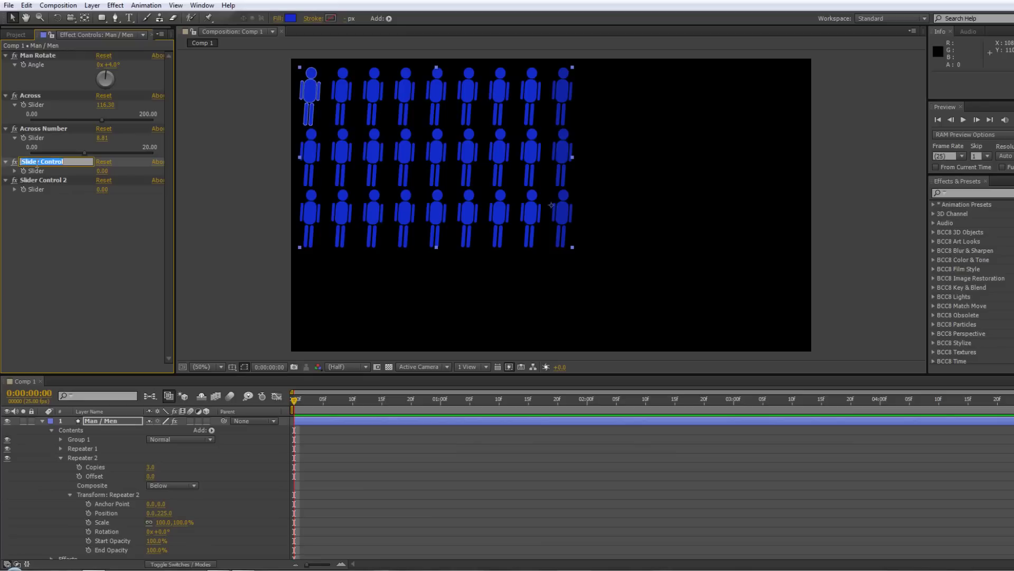
{"action": "type", "text": "Down Position"}
{"action": "key", "text": "Return"}
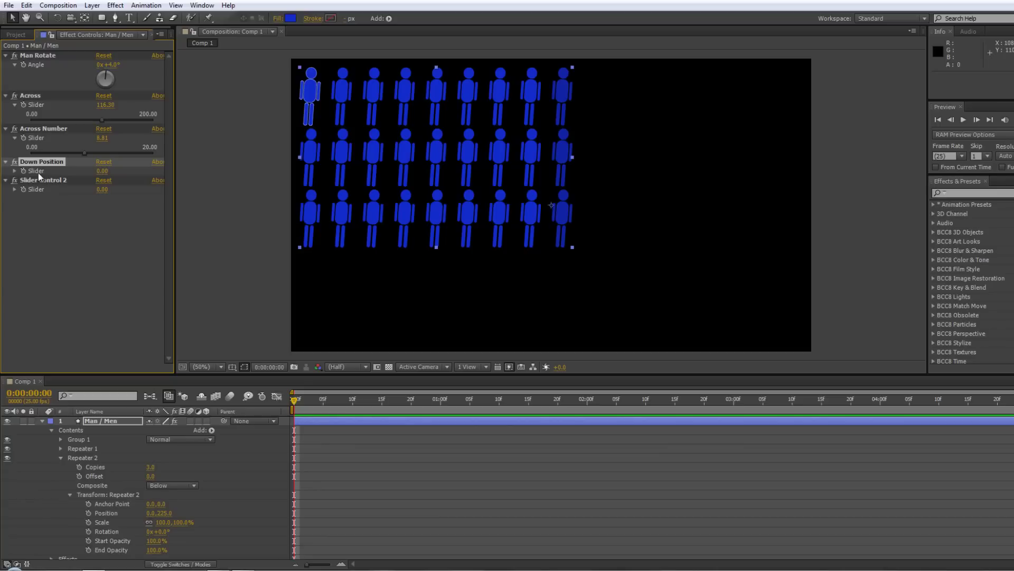
{"action": "left_click", "coordinate": [39, 182]}
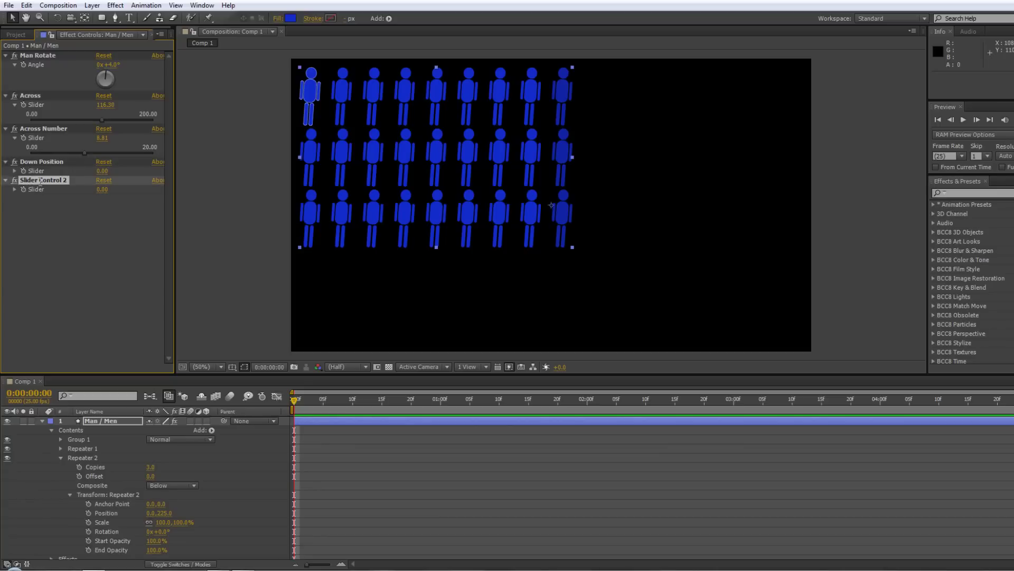
{"action": "key", "text": "Return"}
{"action": "type", "text": "Down Nu"}
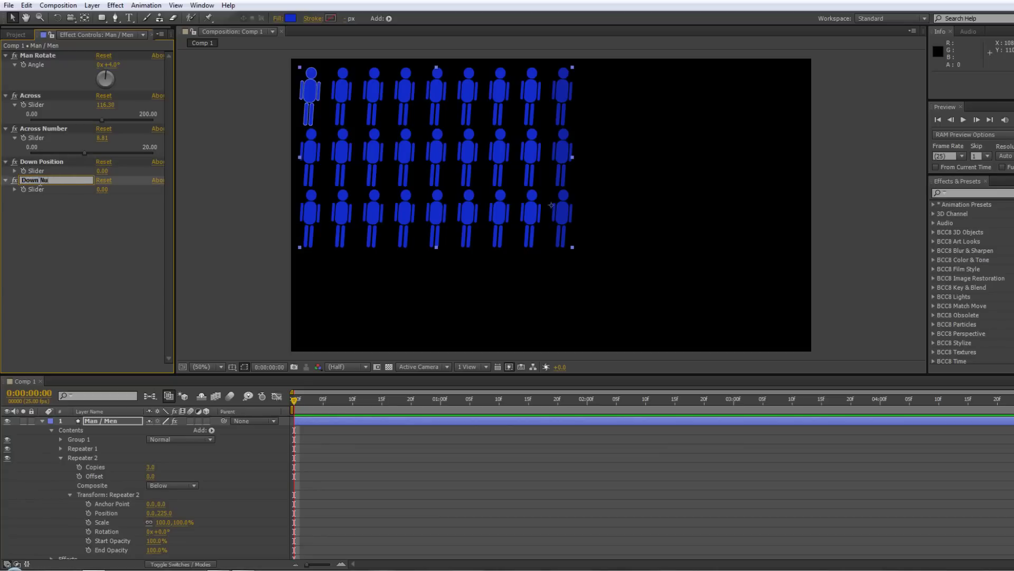
{"action": "type", "text": "mber"}
{"action": "key", "text": "Return"}
Link Repeater 2's Copies to the Down Number slider with an expression, and set the slider to 7
{"action": "left_click", "coordinate": [79, 467], "text": "alt"}
{"action": "left_click_drag", "start_coordinate": [178, 476], "coordinate": [35, 188]}
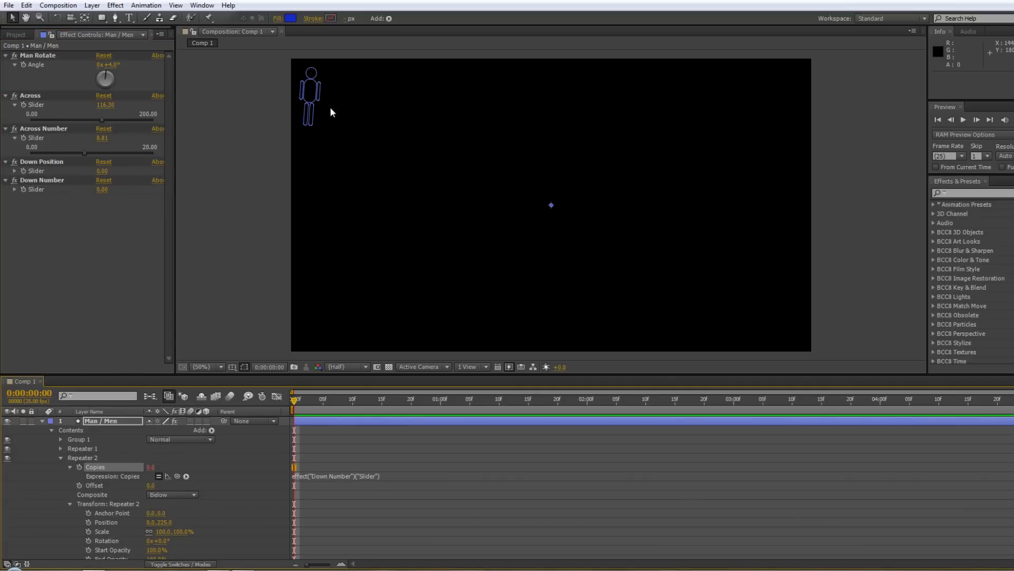
{"action": "left_click", "coordinate": [15, 189]}
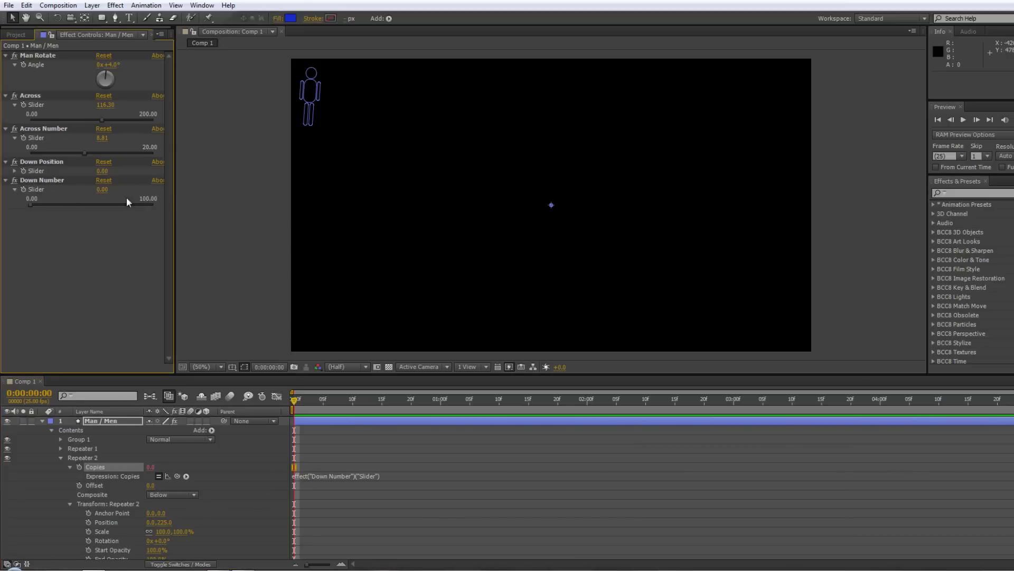
{"action": "right_click", "coordinate": [104, 192]}
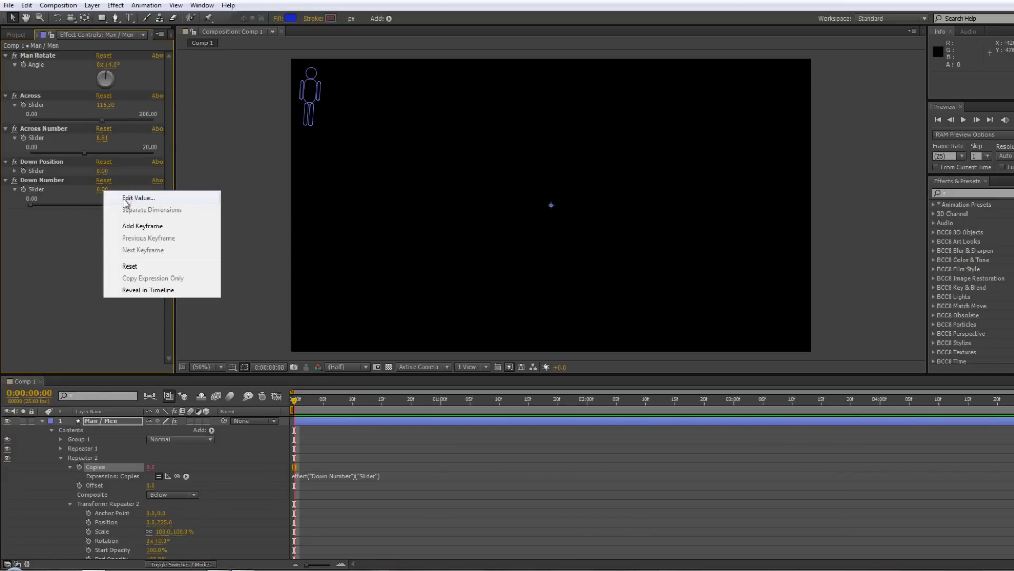
{"action": "left_click", "coordinate": [125, 200]}
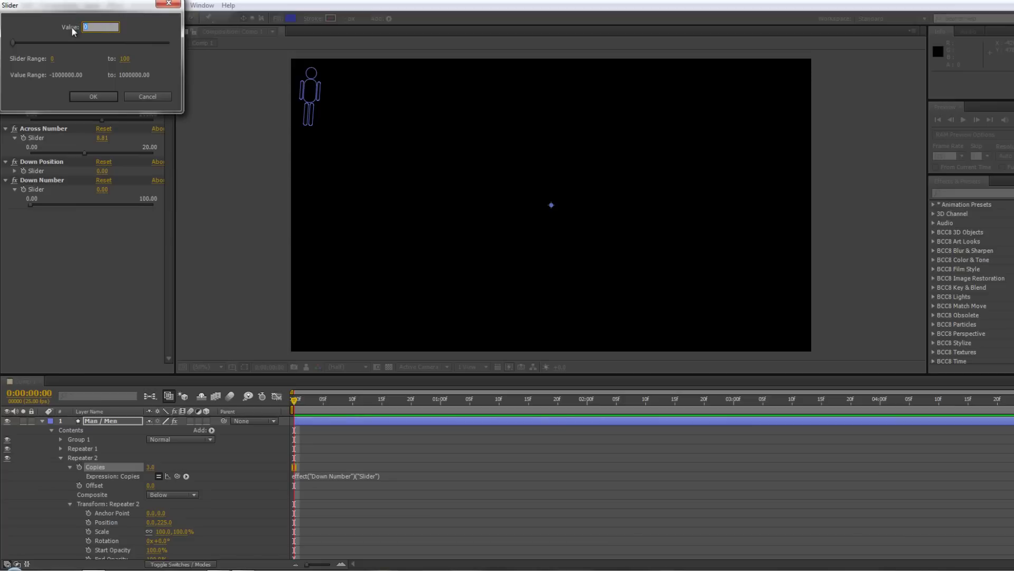
{"action": "type", "text": "7"}
{"action": "key", "text": "Return"}
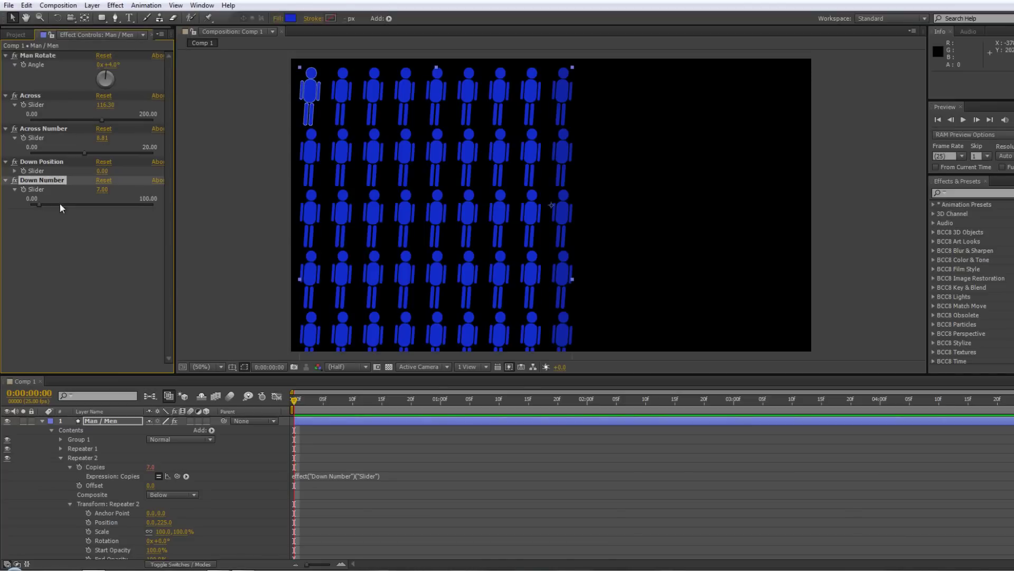
Limit the Down Number slider's range maximum to 7 and lower its value to about 2.53
{"action": "right_click", "coordinate": [102, 190]}
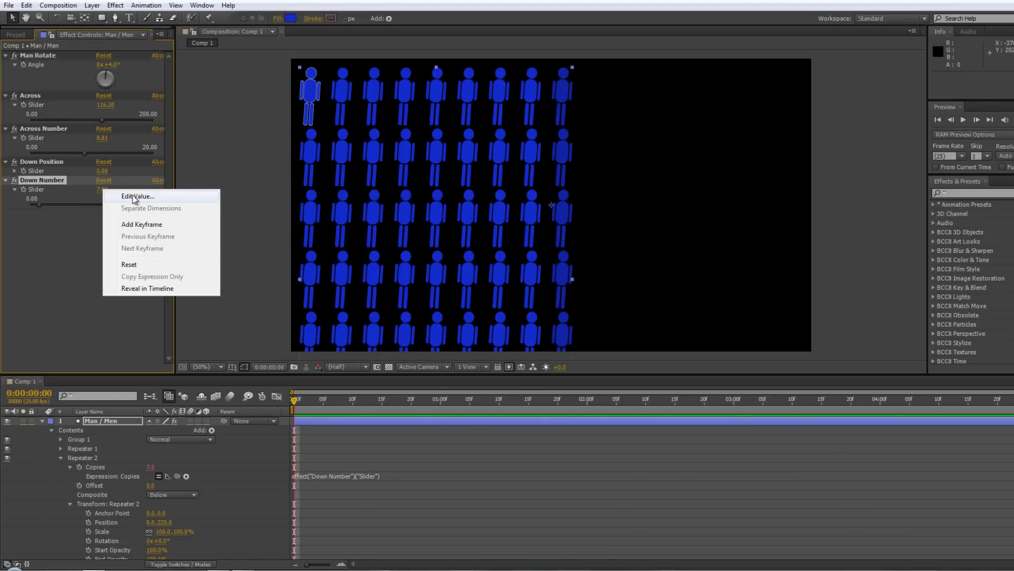
{"action": "left_click", "coordinate": [135, 197]}
{"action": "left_click", "coordinate": [125, 59]}
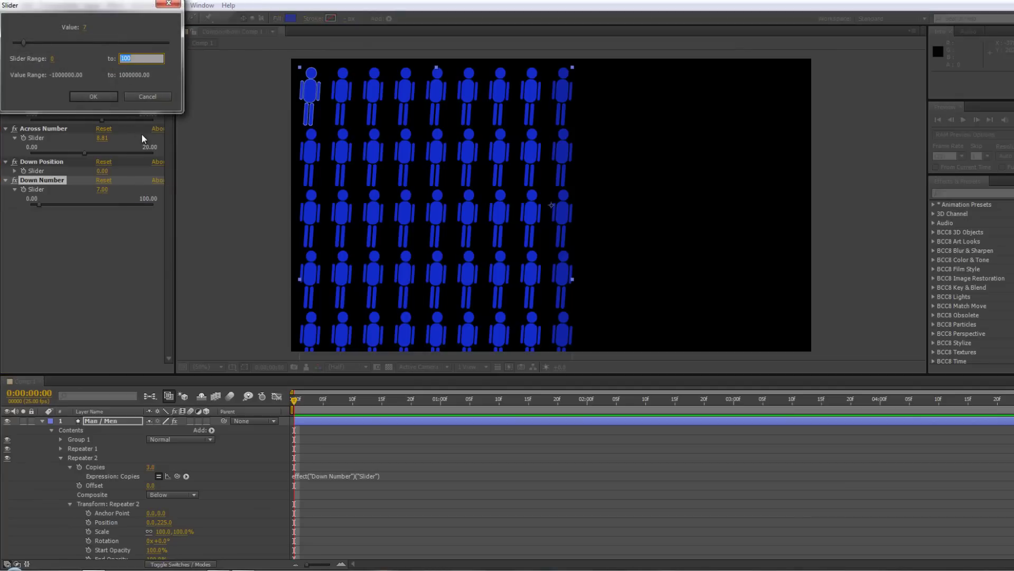
{"action": "type", "text": "7"}
{"action": "key", "text": "Return"}
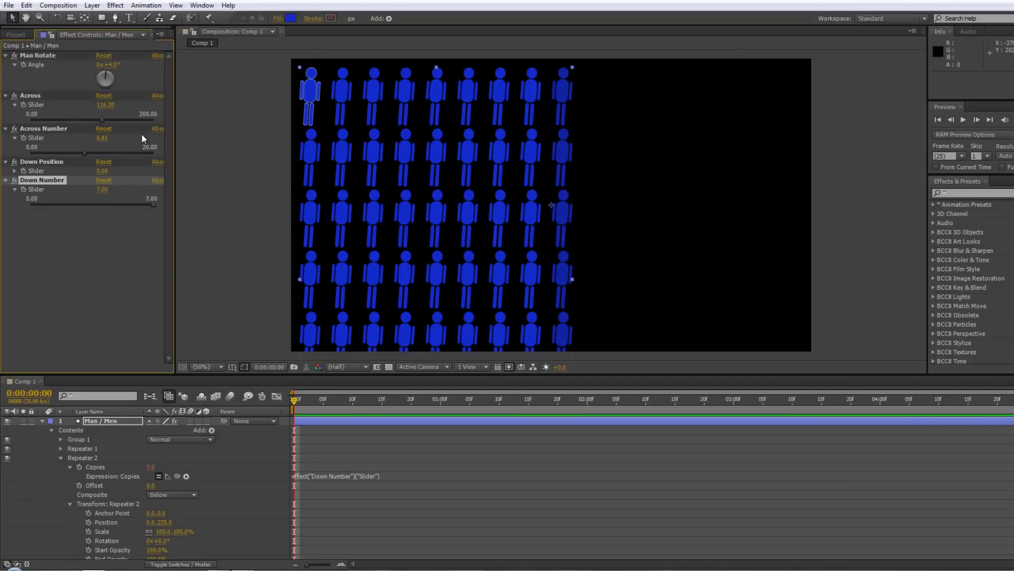
{"action": "left_click_drag", "start_coordinate": [153, 204], "coordinate": [75, 212]}
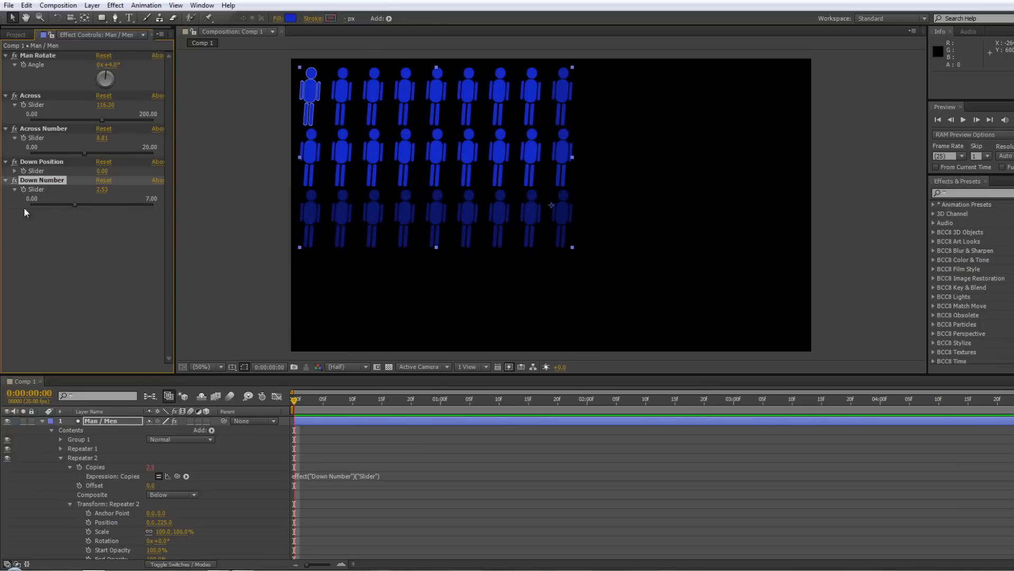
Add an expression to Repeater 2's Position that keeps its own X value and takes Y from the Down Position slider
{"action": "left_click", "coordinate": [36, 162]}
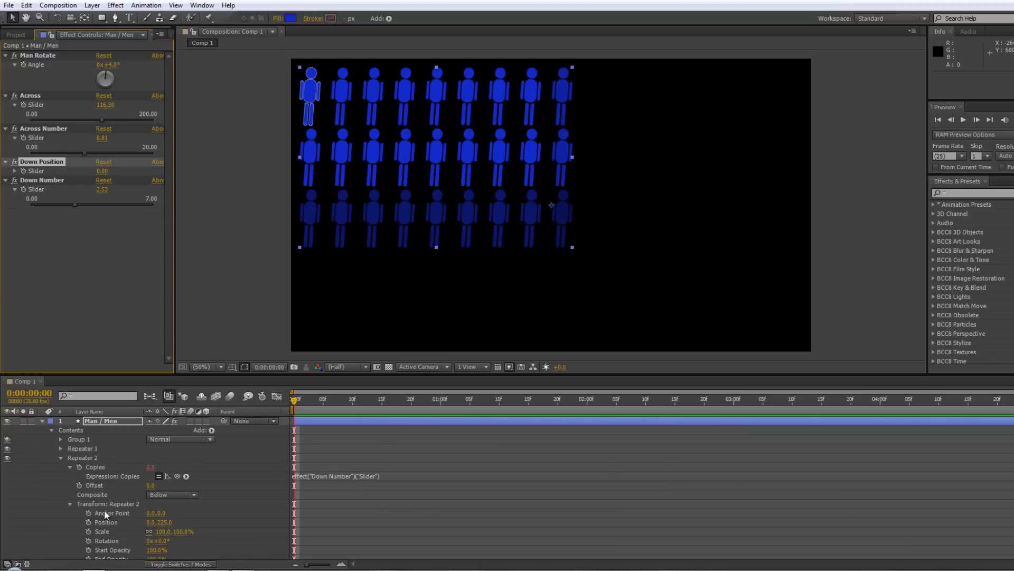
{"action": "scroll", "coordinate": [103, 510], "scroll_direction": "down", "scroll_amount": 1}
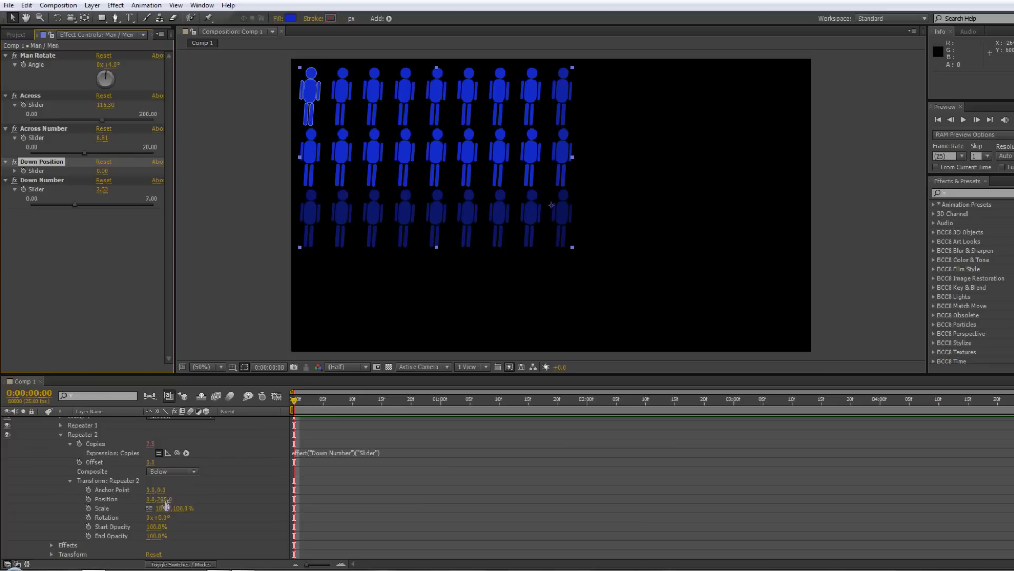
{"action": "left_click", "coordinate": [88, 499], "text": "alt"}
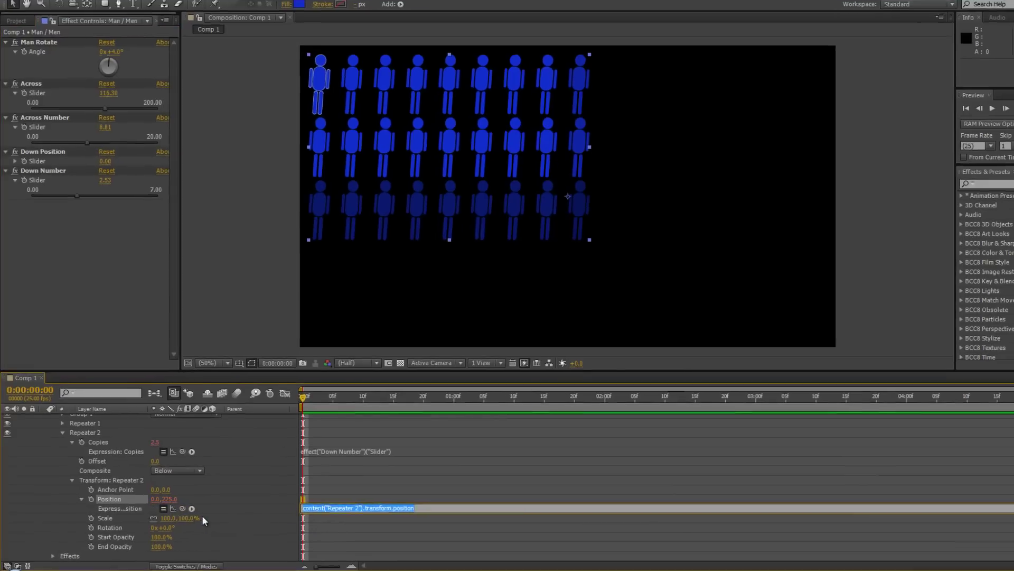
{"action": "key", "text": "BackSpace"}
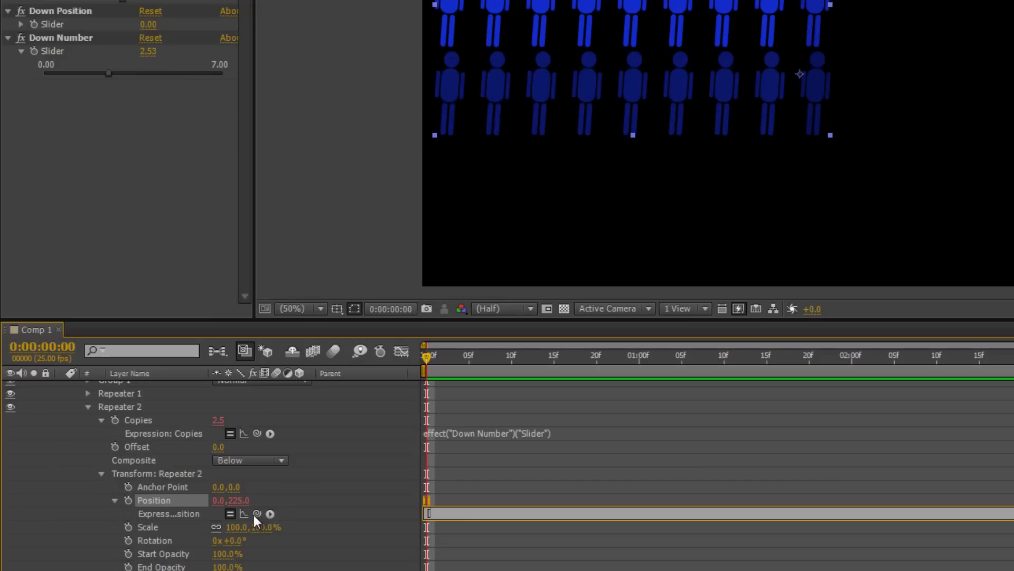
{"action": "left_click_drag", "start_coordinate": [257, 513], "coordinate": [218, 500]}
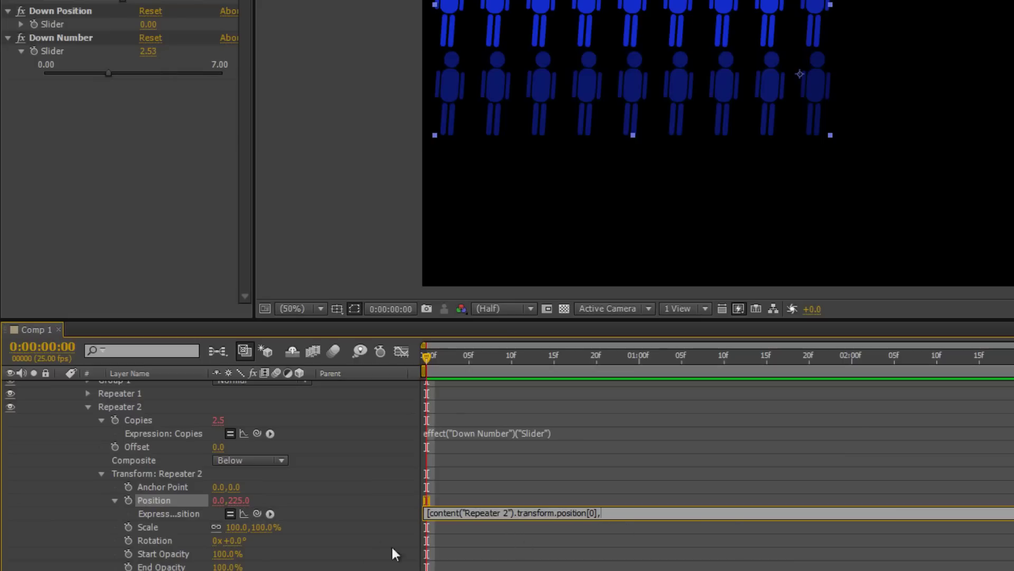
{"action": "left_click_drag", "start_coordinate": [257, 513], "coordinate": [54, 23]}
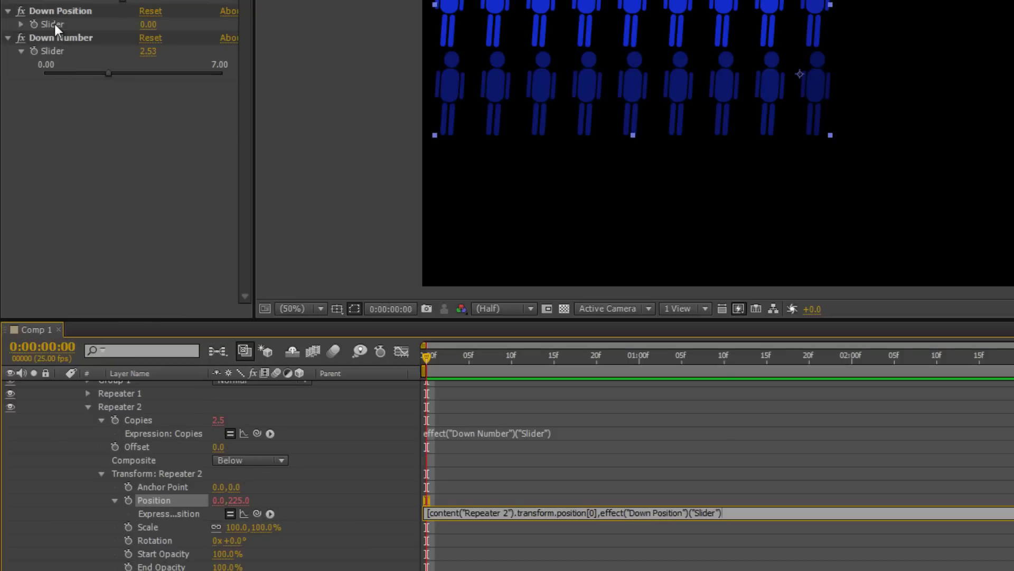
{"action": "type", "text": "]"}
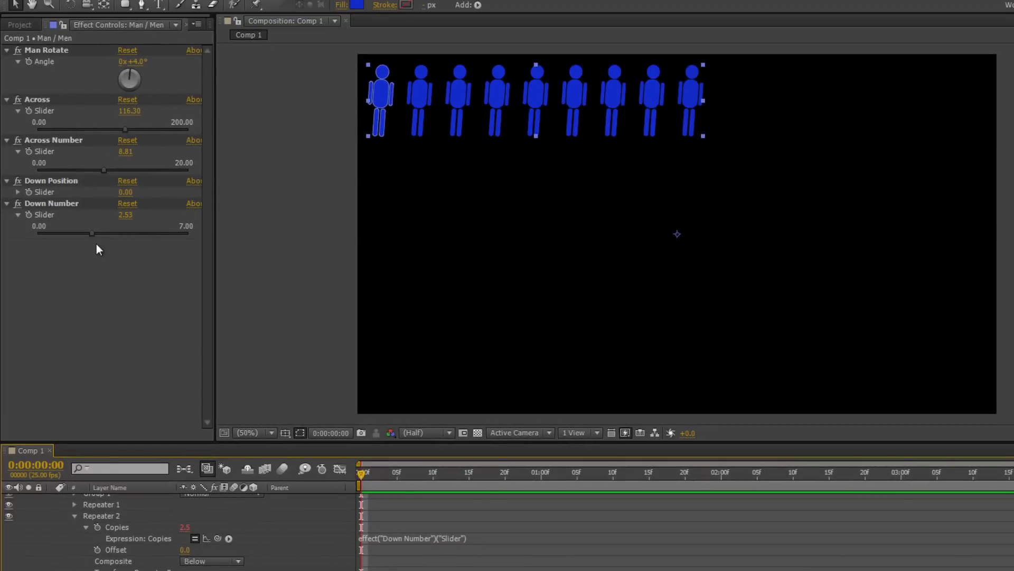
Raise the Down Position slider to 100 and extend its range maximum to 250
{"action": "left_click", "coordinate": [18, 192]}
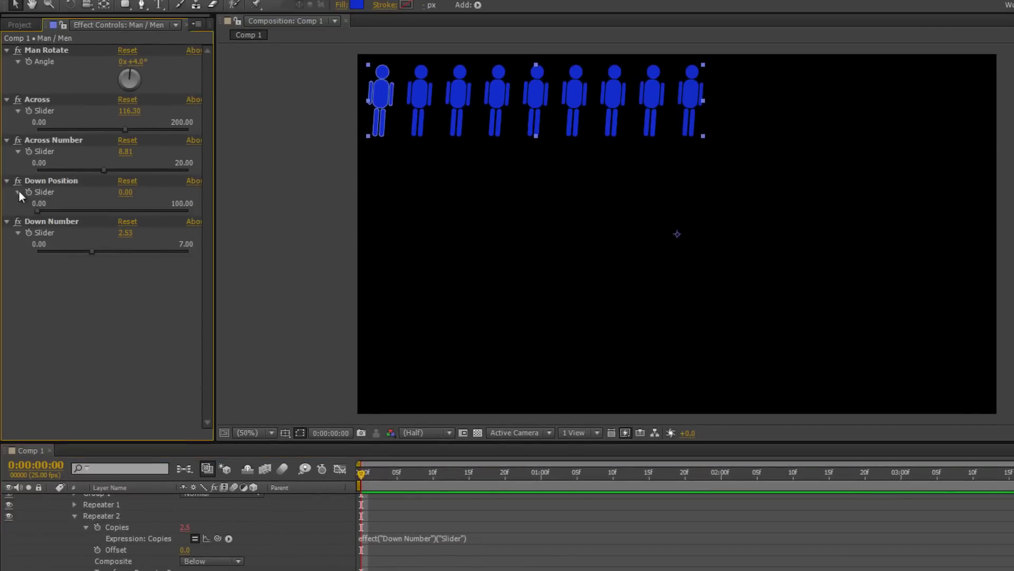
{"action": "left_click_drag", "start_coordinate": [36, 213], "coordinate": [198, 214]}
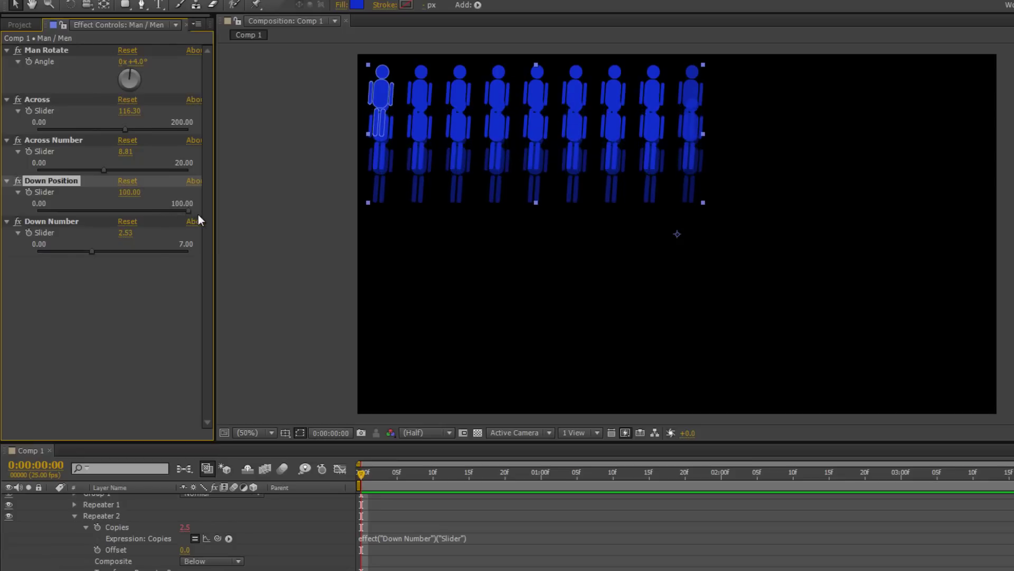
{"action": "right_click", "coordinate": [132, 191]}
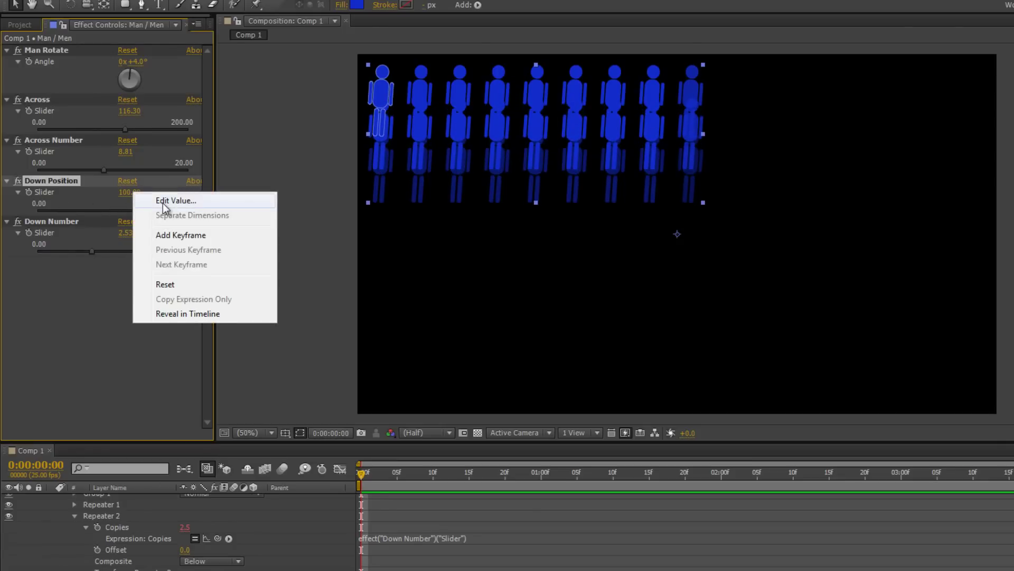
{"action": "left_click", "coordinate": [156, 202]}
{"action": "left_click", "coordinate": [152, 54]}
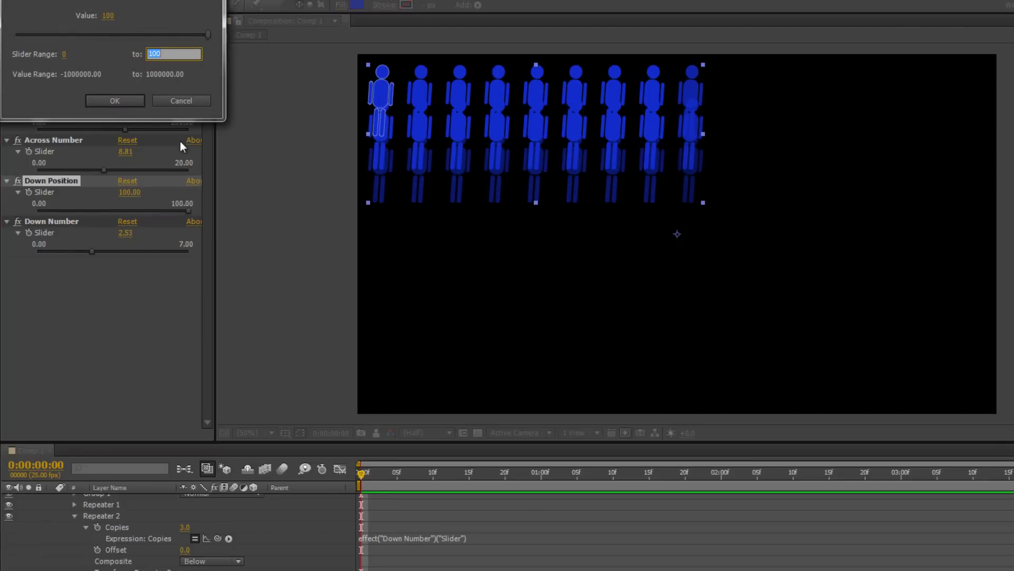
{"action": "type", "text": "250"}
{"action": "key", "text": "Return"}
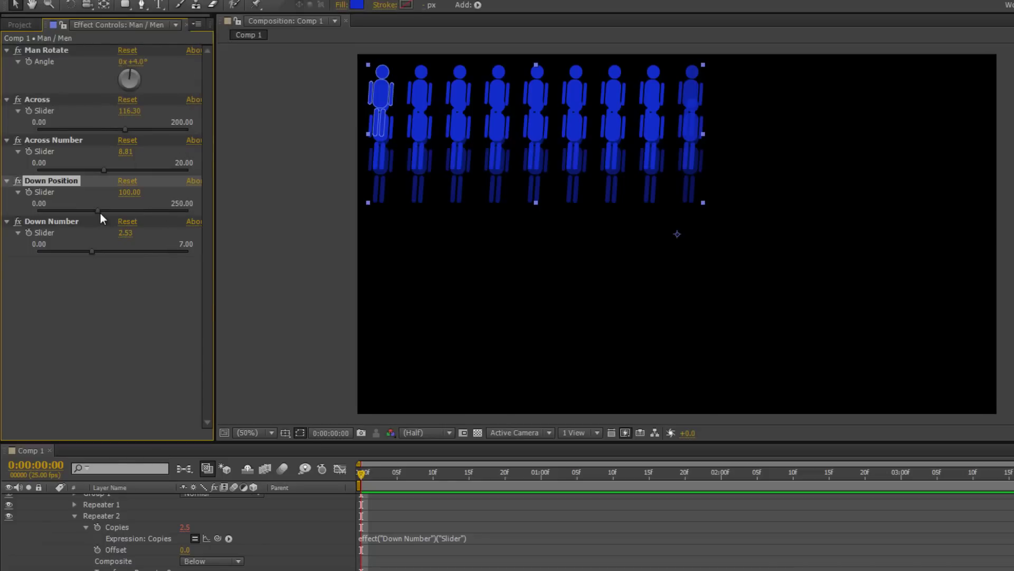
Raise the Down Position slider to 250 and adjust Down Number to about 2.87
{"action": "left_click_drag", "start_coordinate": [114, 211], "coordinate": [214, 212]}
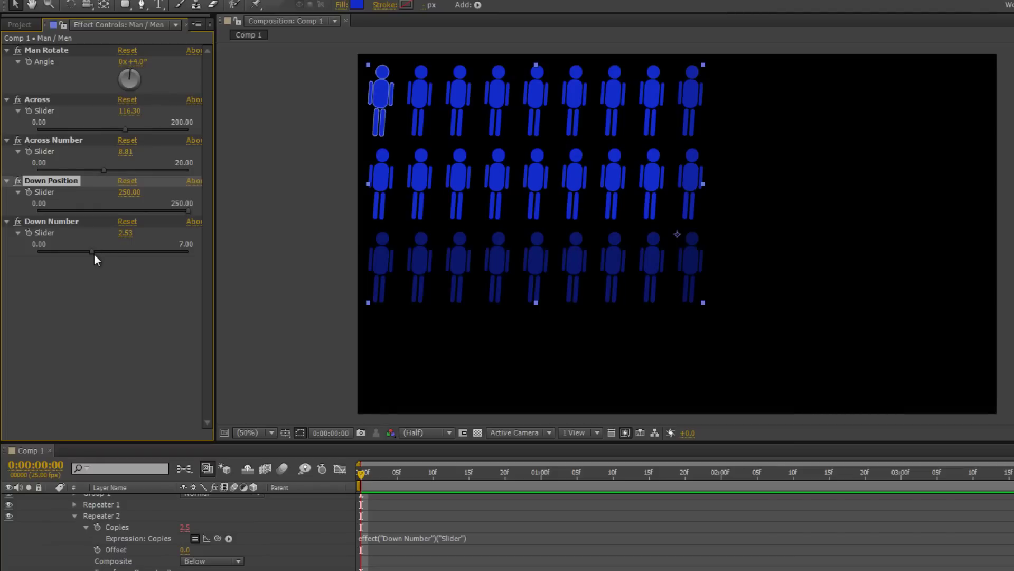
{"action": "mouse_move", "coordinate": [94, 255]}
{"action": "left_mouse_down"}
{"action": "mouse_move", "coordinate": [110, 256]}
{"action": "mouse_move", "coordinate": [84, 257]}
{"action": "mouse_move", "coordinate": [132, 261]}
{"action": "mouse_move", "coordinate": [112, 261]}
{"action": "mouse_move", "coordinate": [115, 234]}
{"action": "mouse_move", "coordinate": [113, 251]}
{"action": "left_mouse_up"}
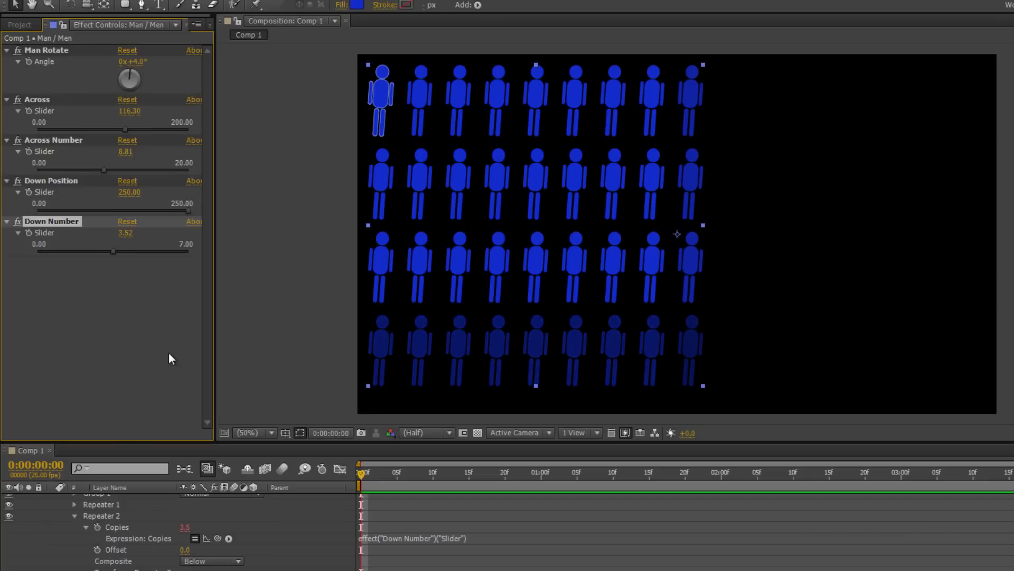
{"action": "mouse_move", "coordinate": [114, 251]}
{"action": "left_mouse_down"}
{"action": "mouse_move", "coordinate": [211, 252]}
{"action": "mouse_move", "coordinate": [58, 252]}
{"action": "mouse_move", "coordinate": [100, 251]}
{"action": "left_mouse_up"}
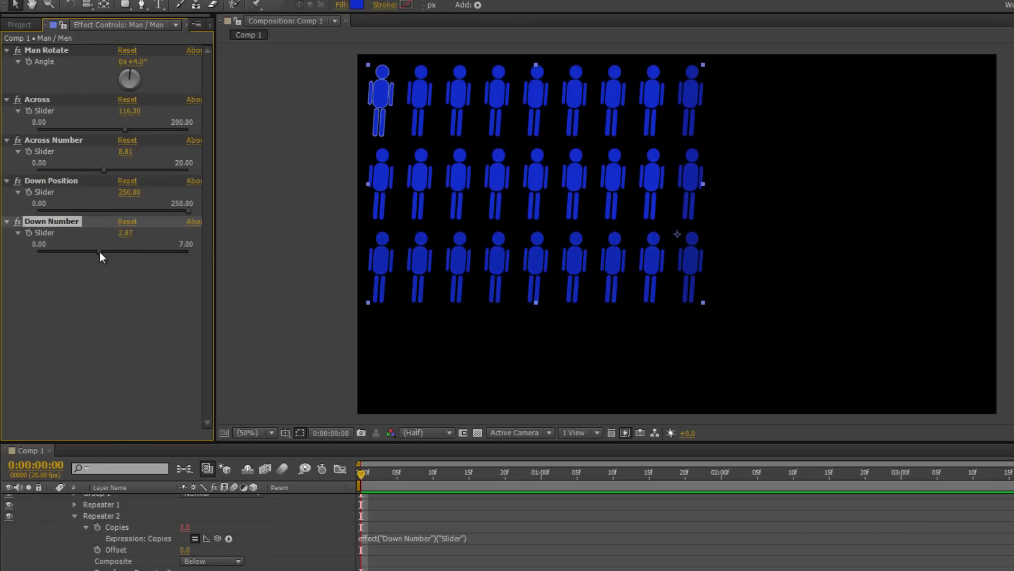